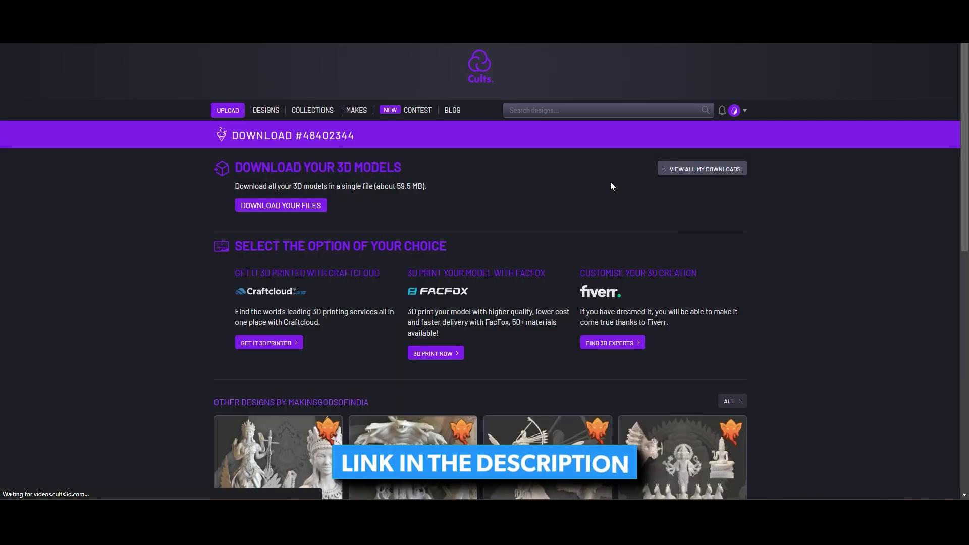
Step: Download the AdiYogiMQOR.stl model file from the Cults download page
scroll(286, 161, "down", 1)
left_click(286, 160)
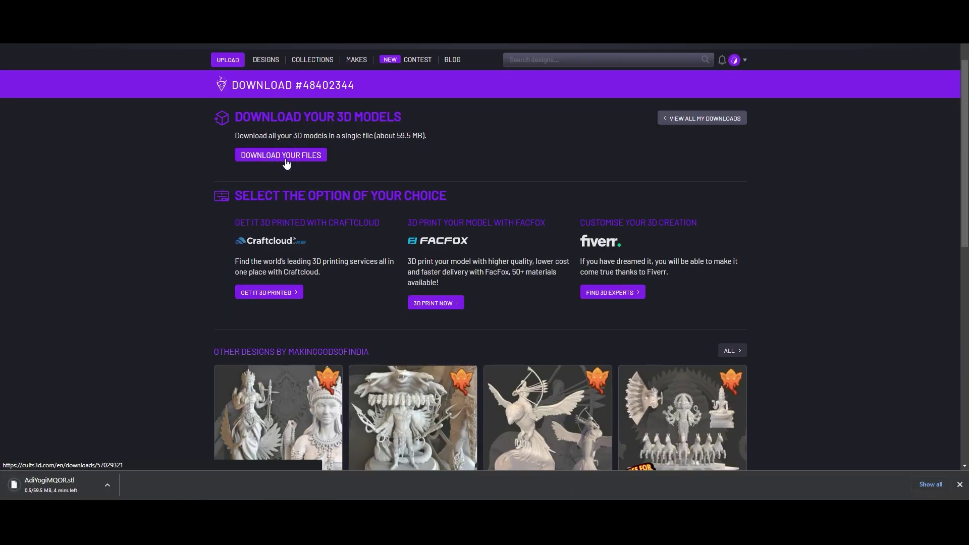
scroll(278, 273, "up", 1)
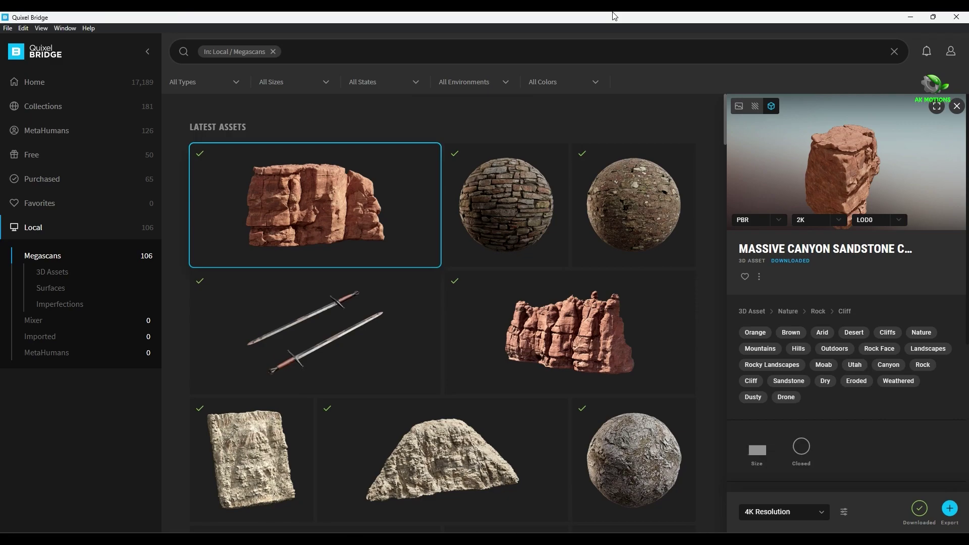
Step: Switch to Quixel Bridge and preview the sandstone cliff, Stone Wall and other downloaded Megascans assets
left_click_drag(869, 136, 822, 194)
left_click(510, 204)
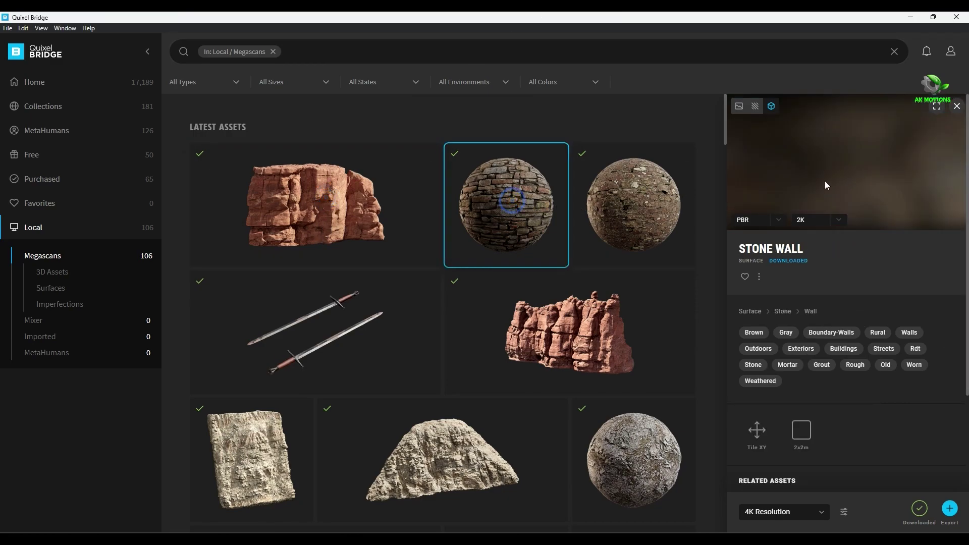
scroll(631, 212, "down", 10)
left_click(659, 295)
scroll(585, 363, "down", 1)
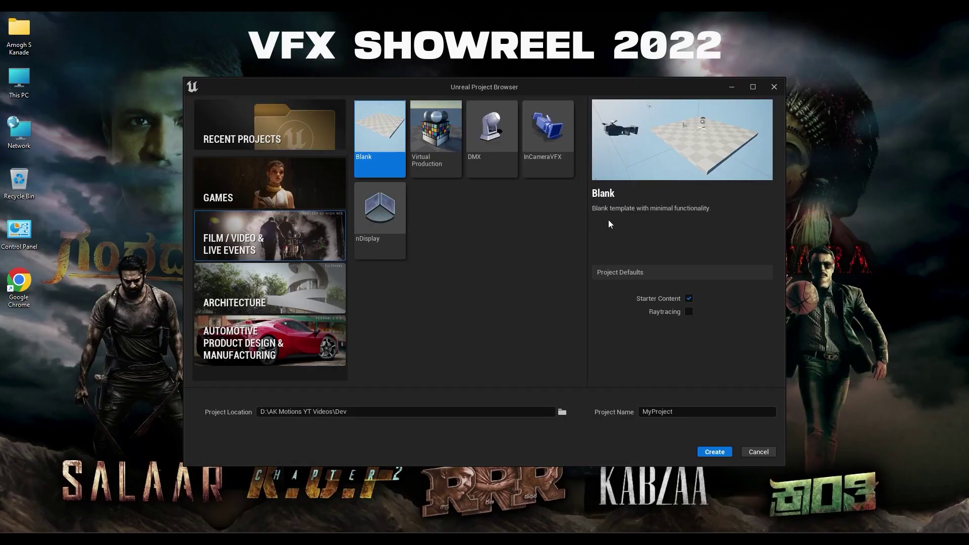
Step: Enable Raytracing for a blank Film / Video & Live Events project in Unreal Engine and name it Adiyogi
left_click(688, 311)
type("aDIYOGI")
key("BackSpace")
key("BackSpace")
key("BackSpace")
key("BackSpace")
key("BackSpace")
key("BackSpace")
key("BackSpace")
type("Adiyogi")
Step: Set the project location to the Adiyogi UE5 folder and create the project
left_click(562, 411)
left_click(393, 105)
double_click(390, 163)
left_click(576, 333)
left_click(715, 452)
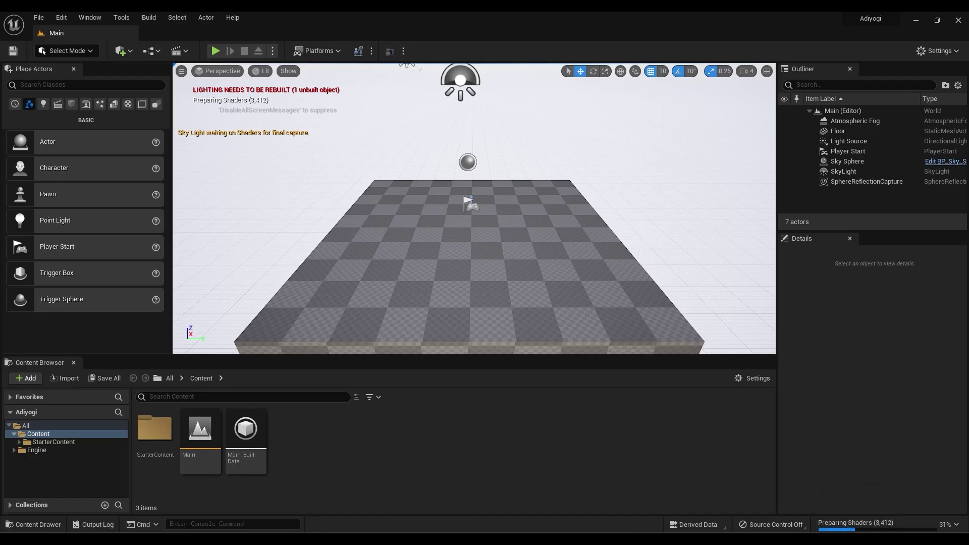
Step: Delete all default actors from the Main level, from Atmospheric Fog to SphereReflectionCapture
left_click(854, 121)
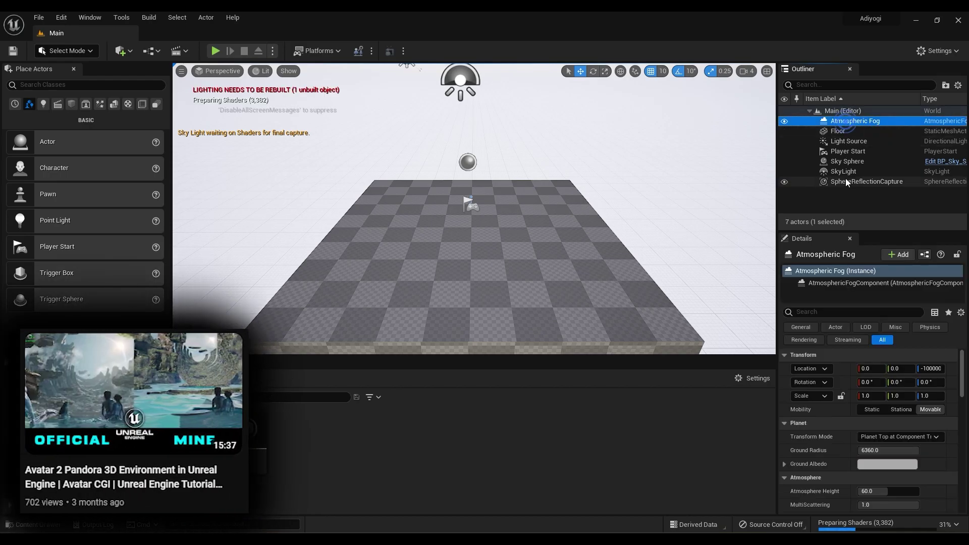
left_click(847, 181, "shift")
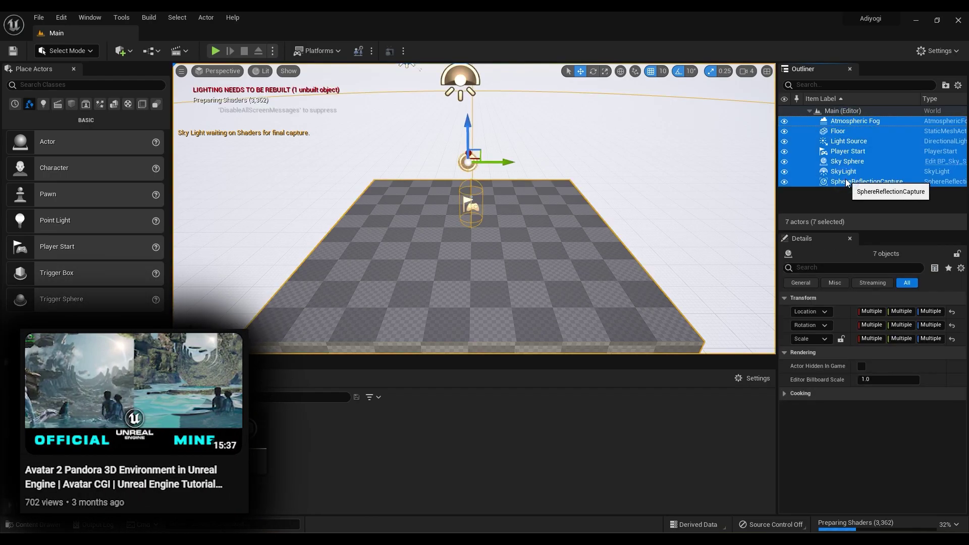
key("Delete")
left_click(446, 316)
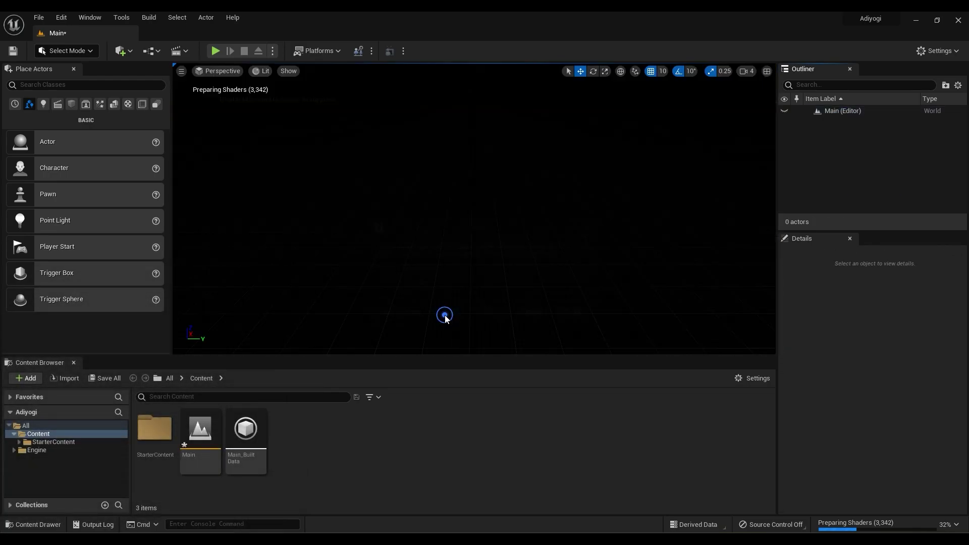
Step: Create a sky light, atmospheric directional light, sky atmosphere, volumetric cloud and height fog with the Env. Light Mixer
left_click(90, 17)
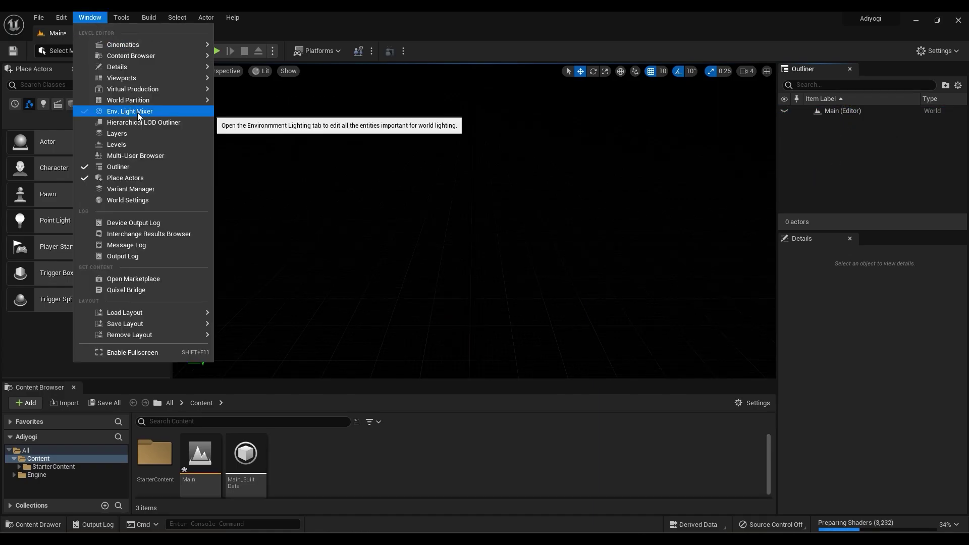
left_click(137, 110)
left_click(372, 165)
left_click(391, 163)
left_click(472, 164)
left_click(466, 166)
left_click(465, 166)
Step: Enable Volumetric Fog on the exponential height fog and close the Env. Light Mixer
scroll(297, 359, "down", 15)
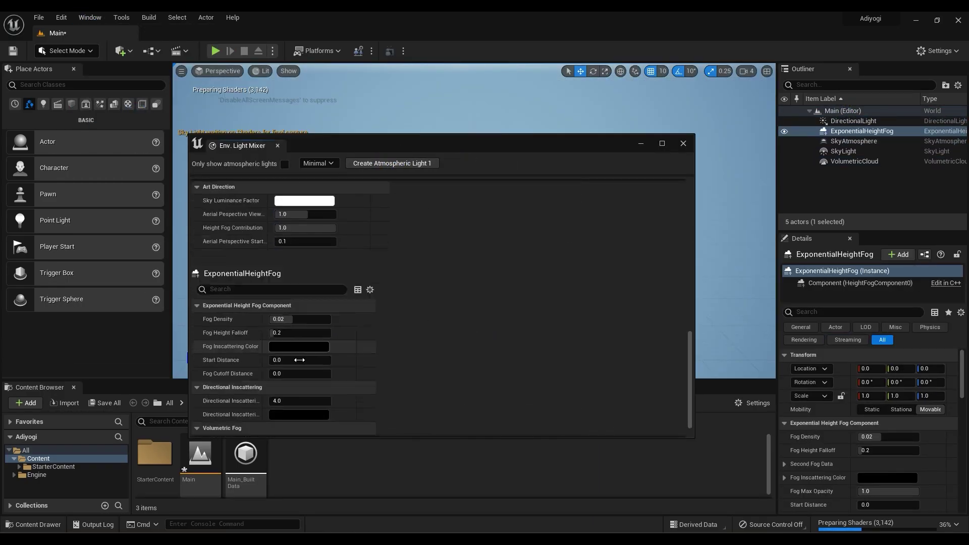
left_click(273, 420)
left_click(683, 144)
Step: Create a new landscape in Landscape Mode with the default settings
left_click(67, 51)
left_click(82, 80)
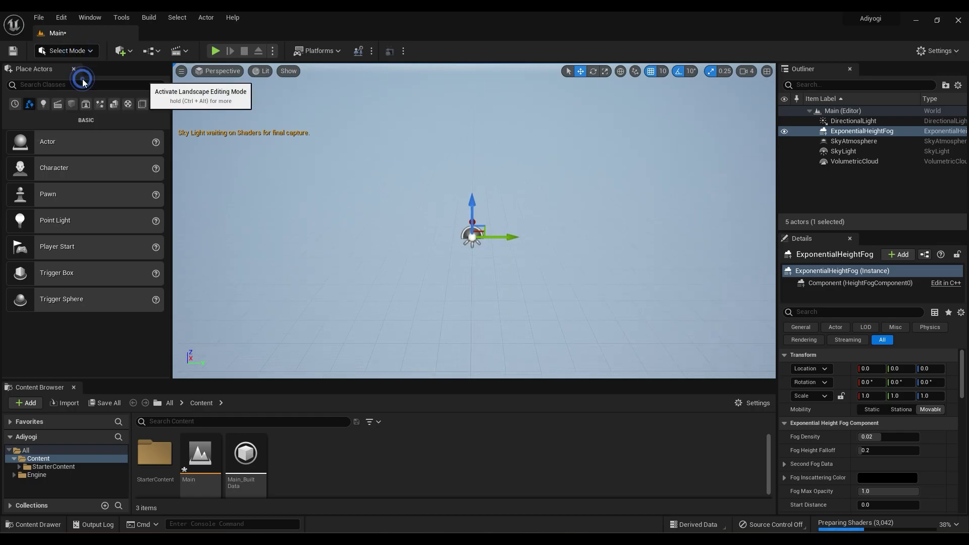
left_click(129, 368)
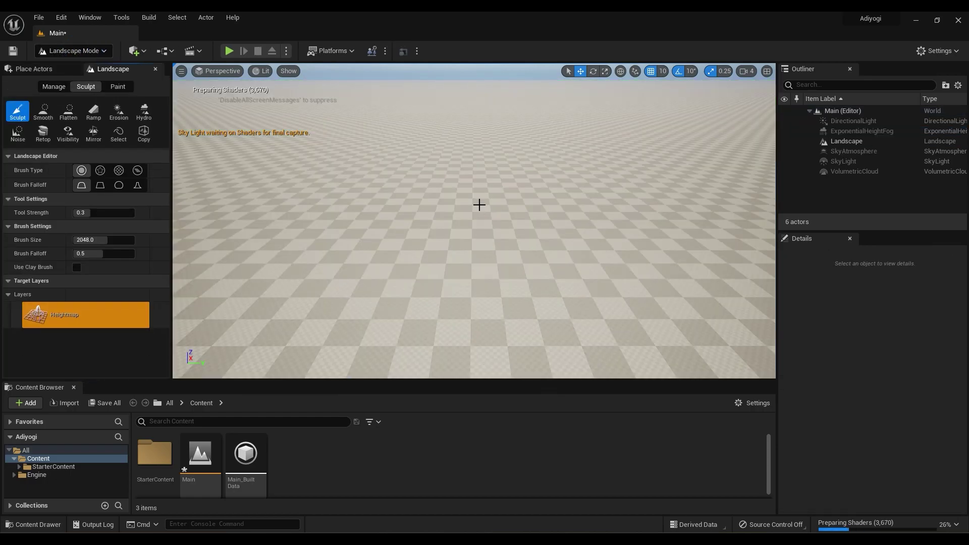
right_click_drag(482, 210, 460, 201)
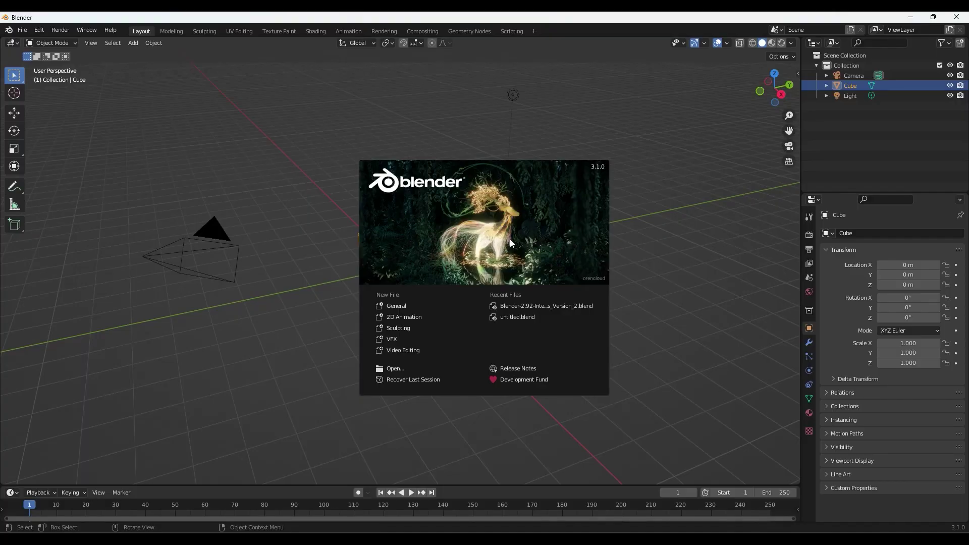
Step: Switch to Blender, dismiss the splash screen and delete the default cube
left_click(511, 243)
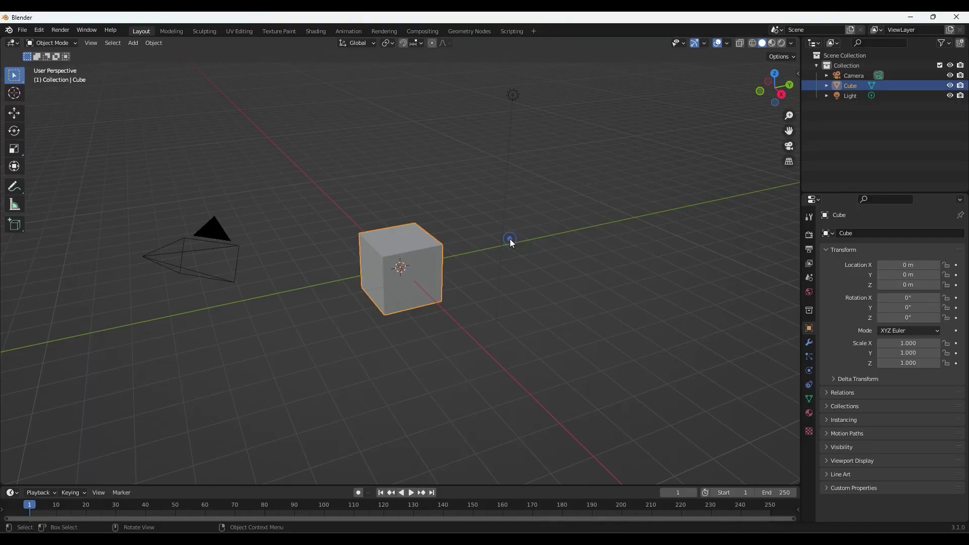
key("x")
left_click(419, 258)
Step: Import AdiYogiMQOR.stl from the Adiyogi UE5 folder as an STL model
left_click(22, 30)
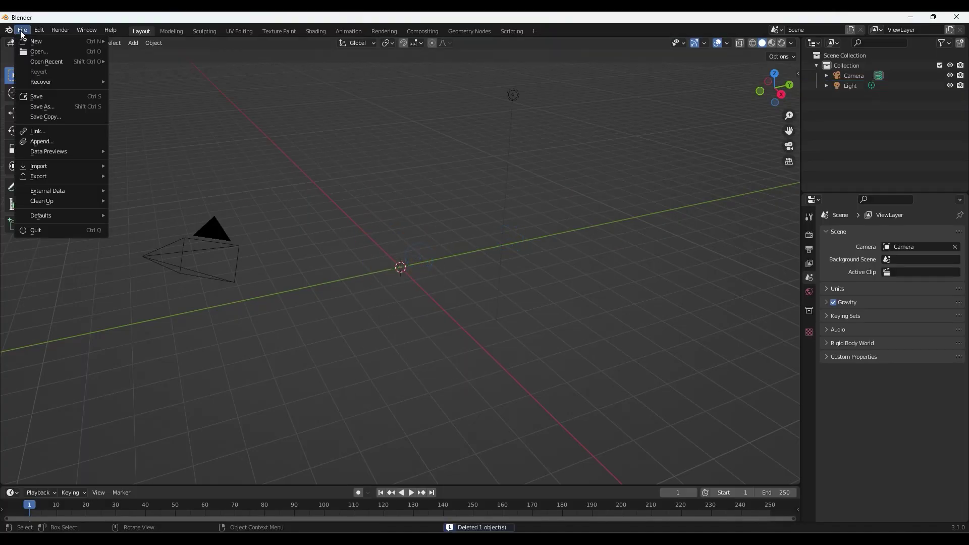
mouse_move(69, 161)
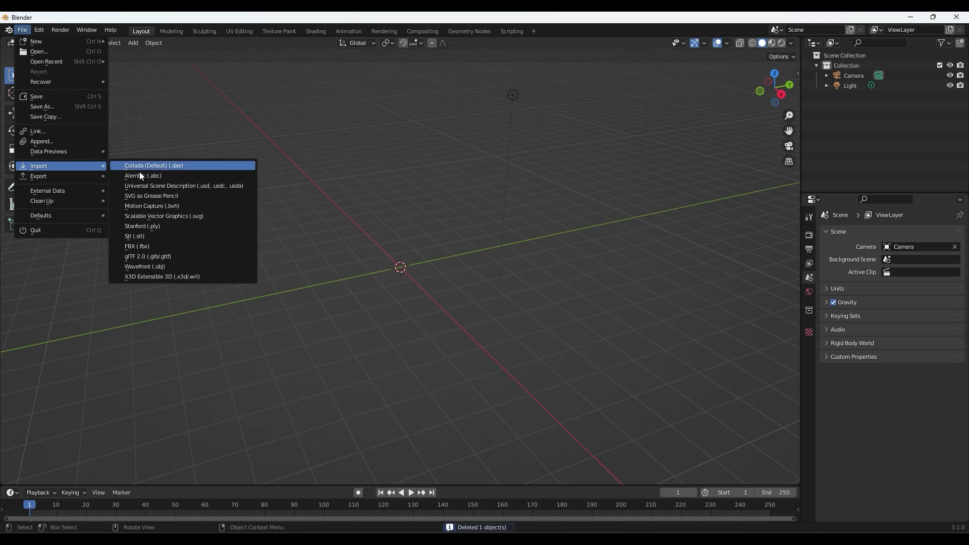
left_click(150, 235)
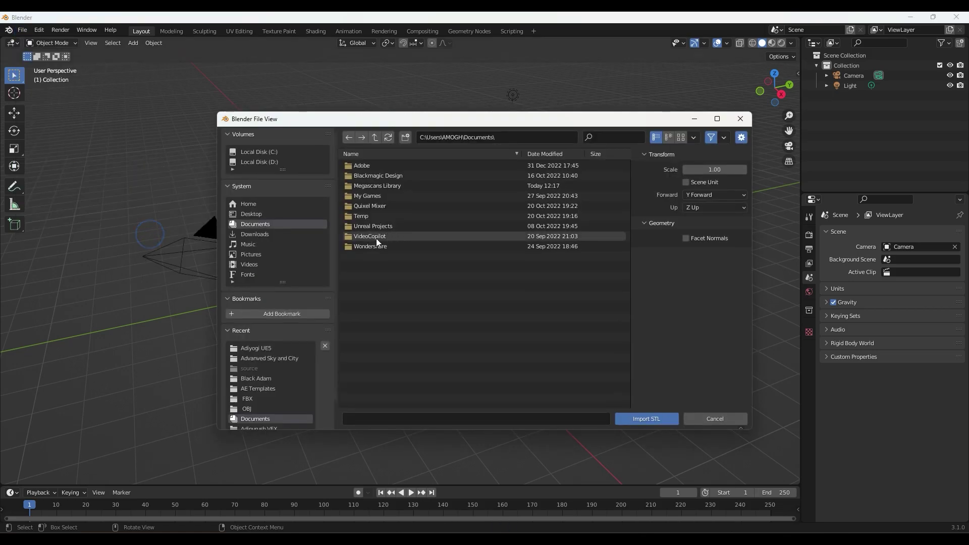
left_click(256, 347)
left_click(386, 175)
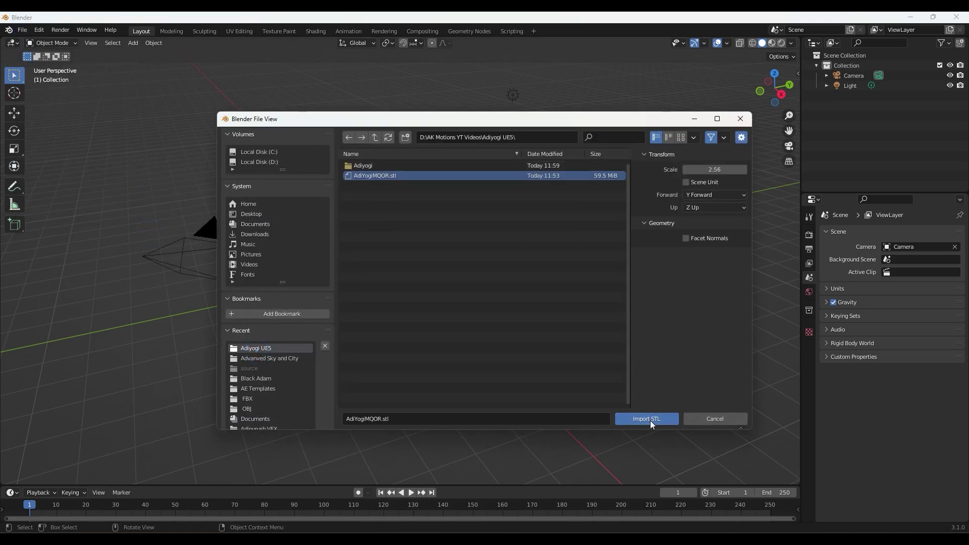
left_click(647, 419)
Step: Set the viewport's clip end distance to 9000 m
left_click_drag(797, 74, 792, 78)
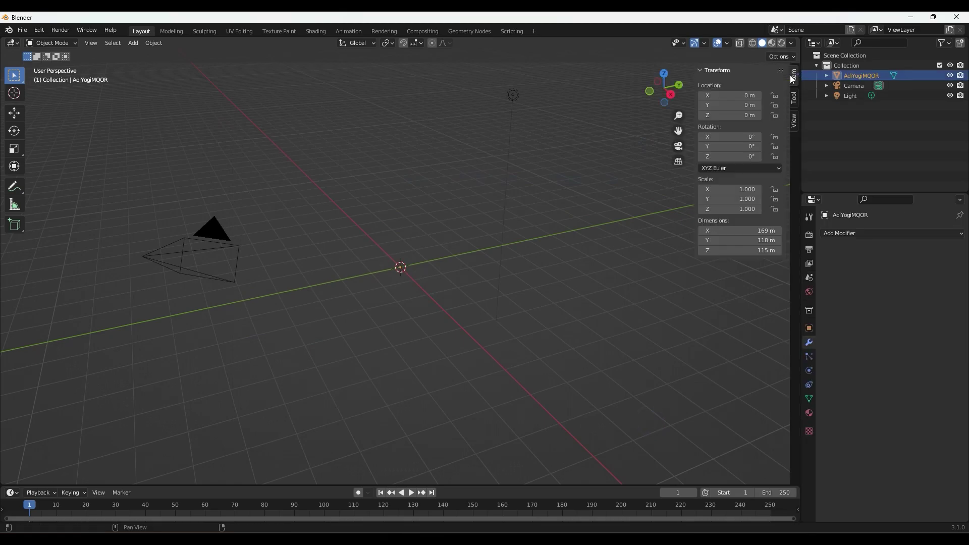
left_click(794, 122)
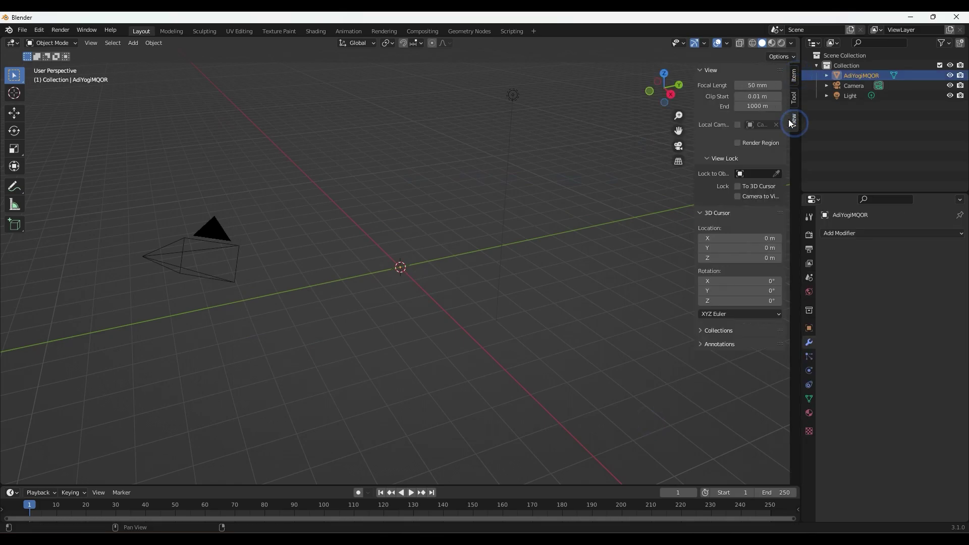
left_click_drag(754, 107, 762, 107)
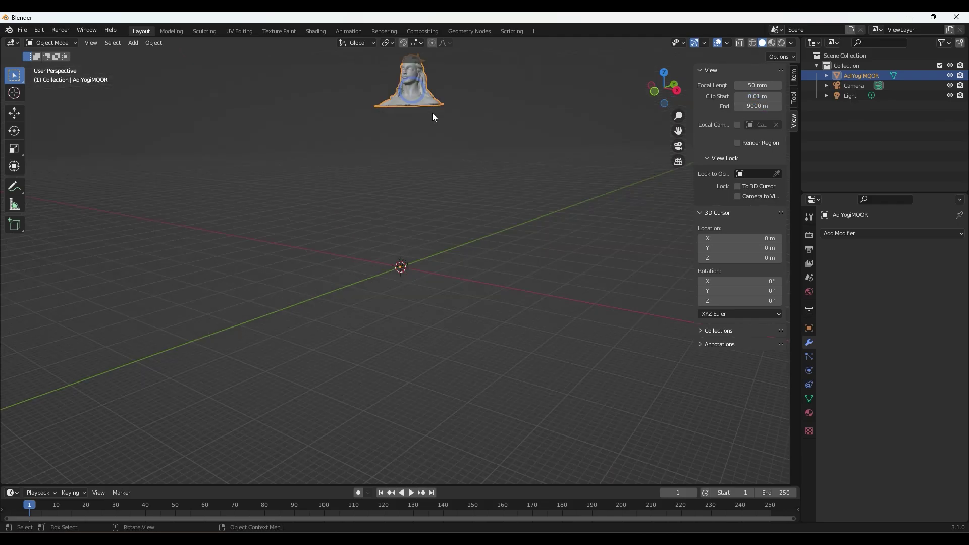
Step: Move the Adiyogi bust down along the Z axis so its base sits near the grid origin
left_click_drag(404, 77, 505, 150)
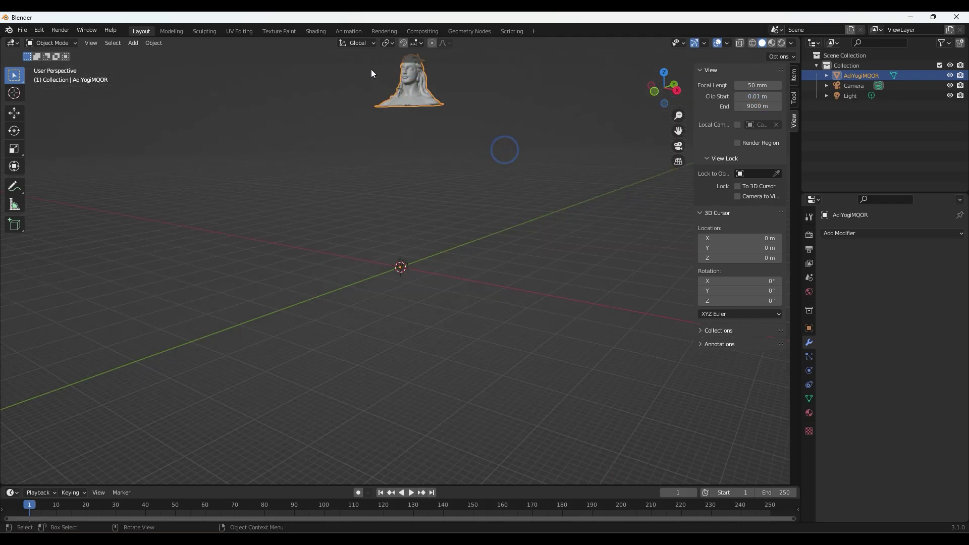
left_click(15, 115)
left_click_drag(399, 231, 413, 355)
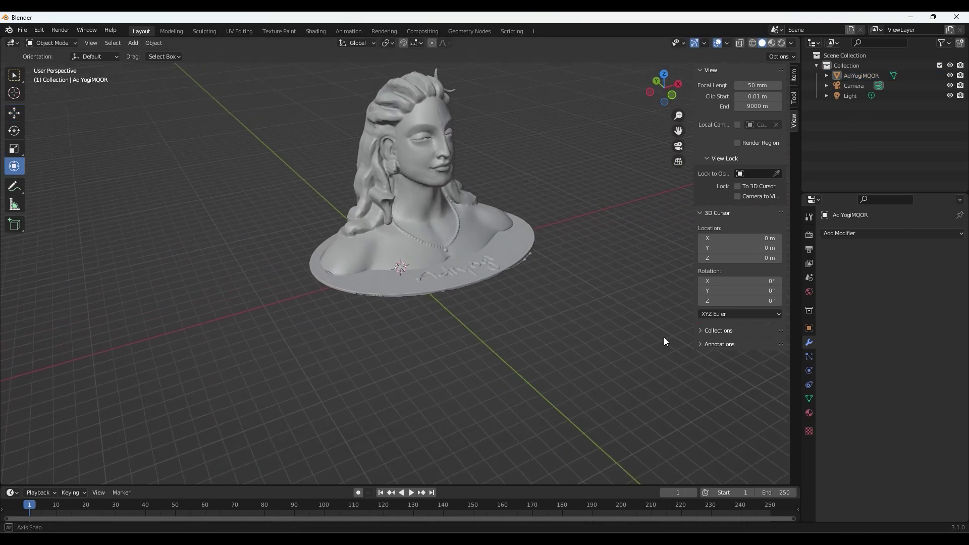
scroll(542, 280, "down", 3)
scroll(533, 280, "up", 1)
Step: Export the bust as Wavefront OBJ over untitled.obj in the Adiyogi UE5 folder
left_click(22, 29)
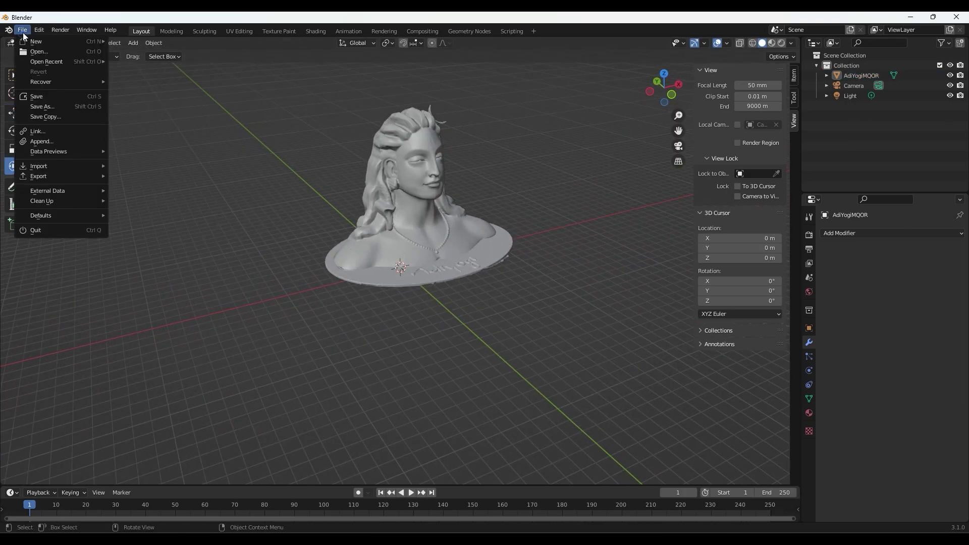
mouse_move(69, 177)
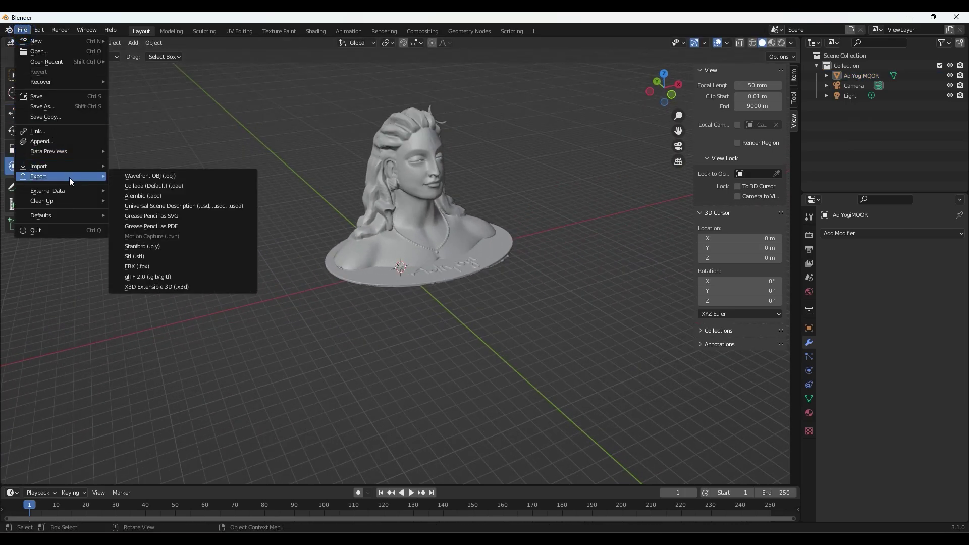
left_click(174, 176)
left_click(264, 348)
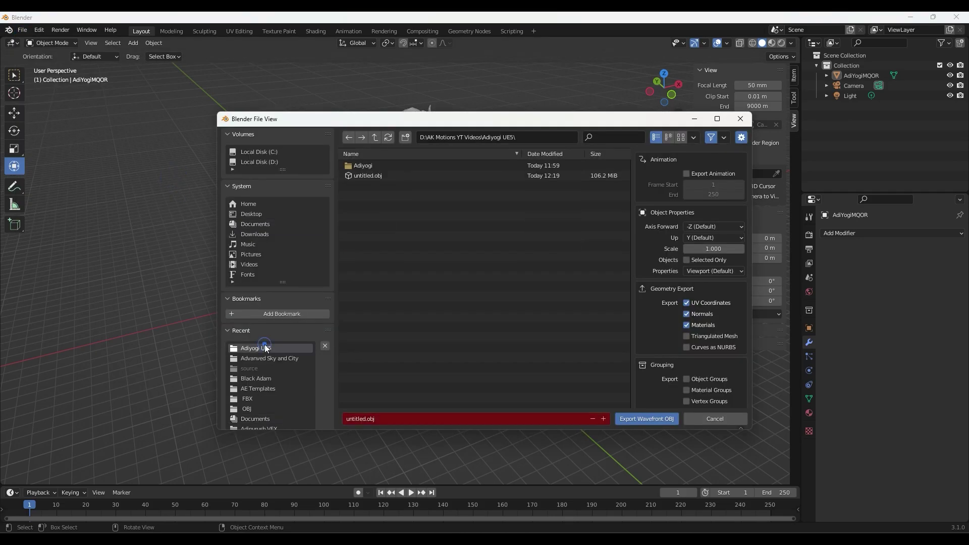
left_click(370, 176)
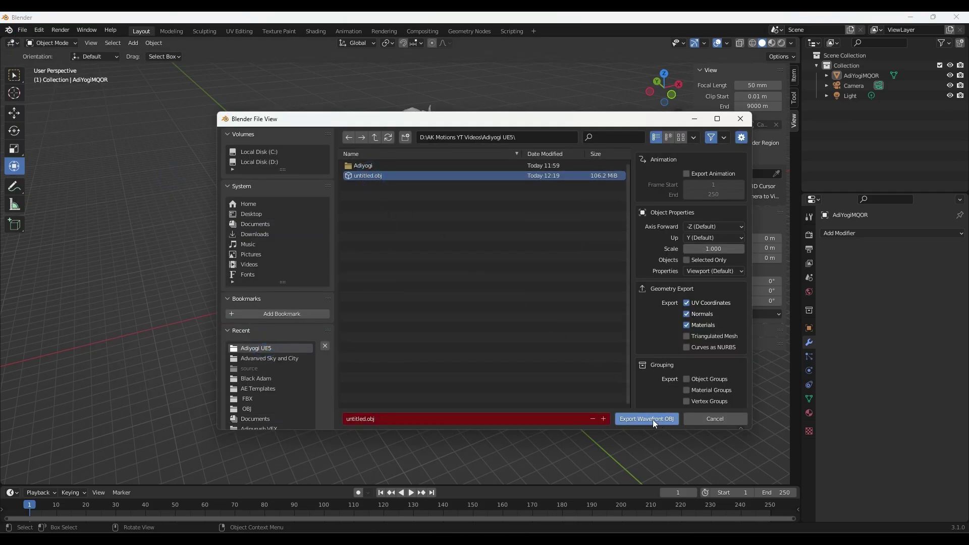
left_click(647, 419)
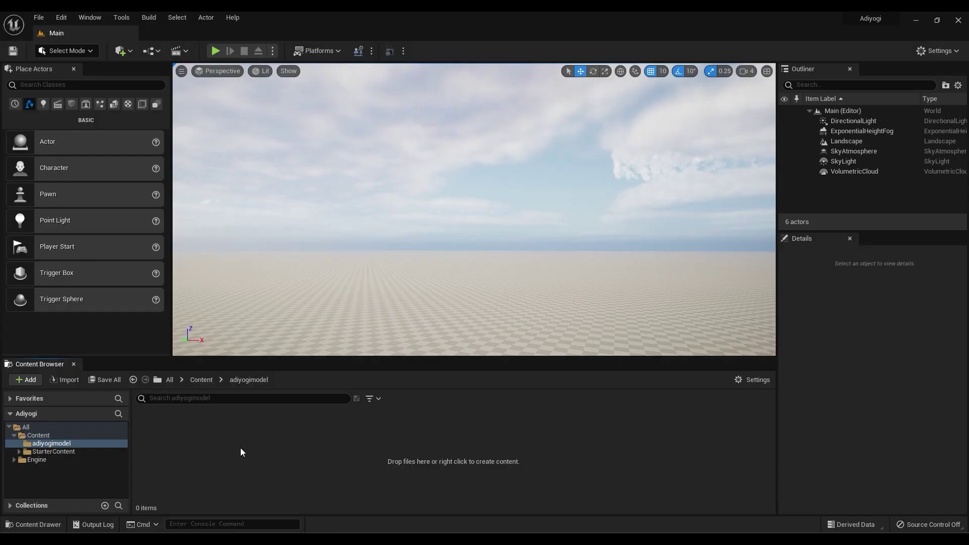
Step: Import untitled.obj into the adiyogimodel content folder of the Unreal Engine project
right_click(361, 447)
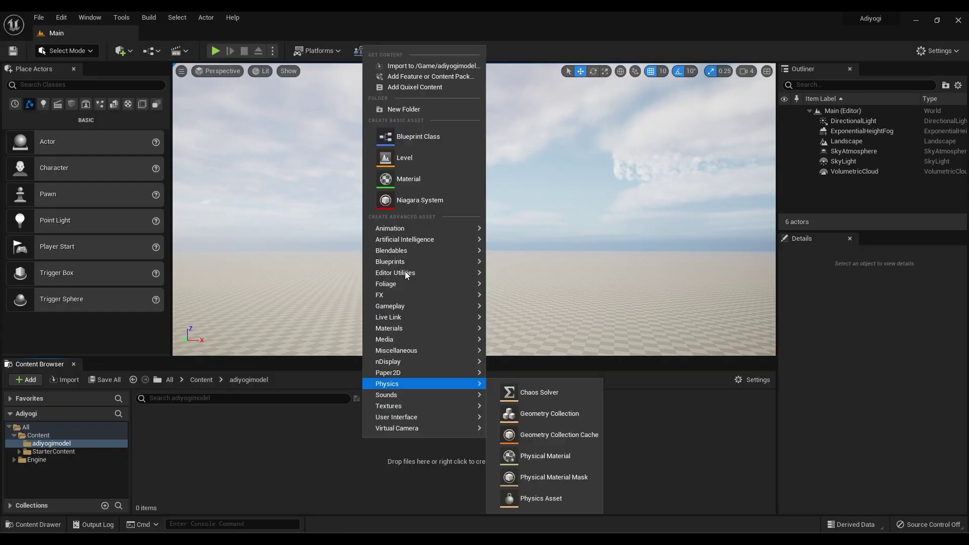
left_click(399, 66)
left_click(209, 107)
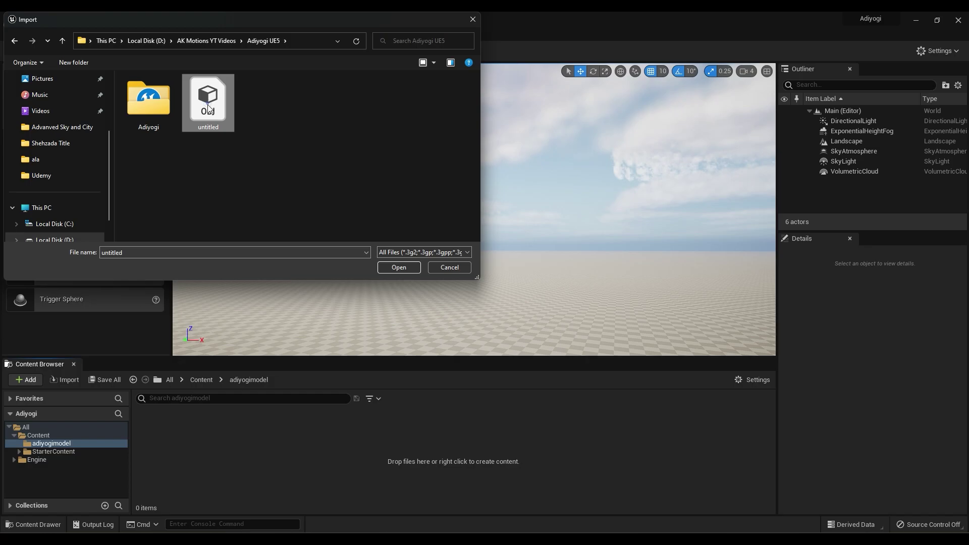
left_click(403, 270)
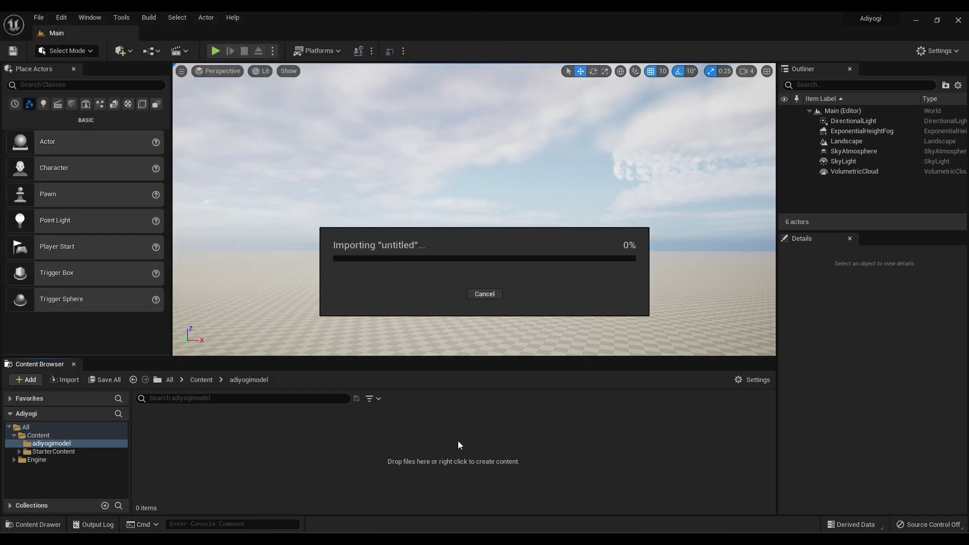
left_click(458, 469)
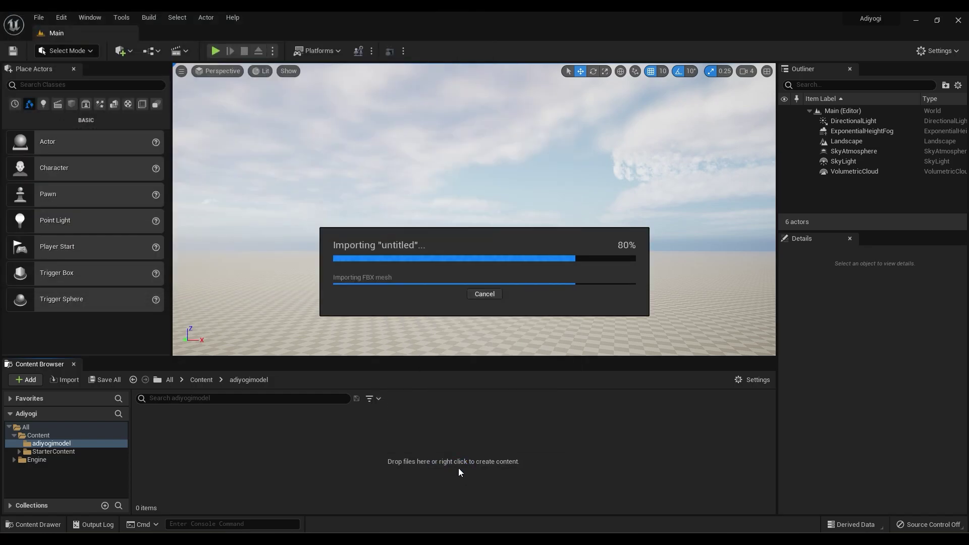
left_click(667, 130)
Step: Place the untitled bust mesh on the landscape and set the viewport camera speed to 3
left_click_drag(200, 435, 417, 301)
mouse_move(417, 301)
right_mouse_down()
mouse_move(419, 343)
mouse_move(353, 328)
mouse_move(293, 298)
mouse_move(323, 252)
mouse_move(419, 293)
right_mouse_up()
key("w")
left_click(743, 73)
left_click(763, 93)
Step: Rotate the bust upright by about 90° around X and turn it to about -70° around Z
key("e")
left_click_drag(402, 240, 385, 280)
left_click_drag(416, 292, 472, 212)
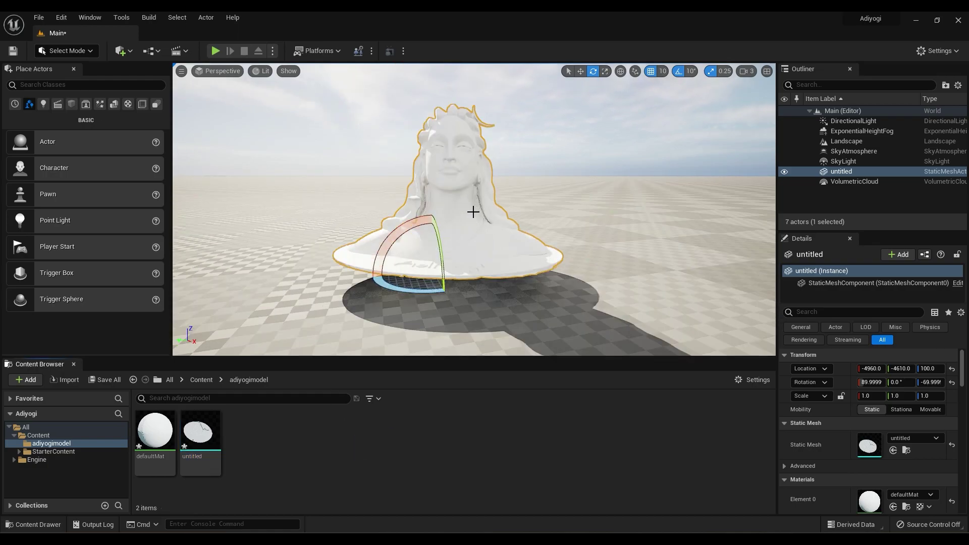
Step: Open Quixel Bridge from the editor and search its library for black assets
left_click(123, 51)
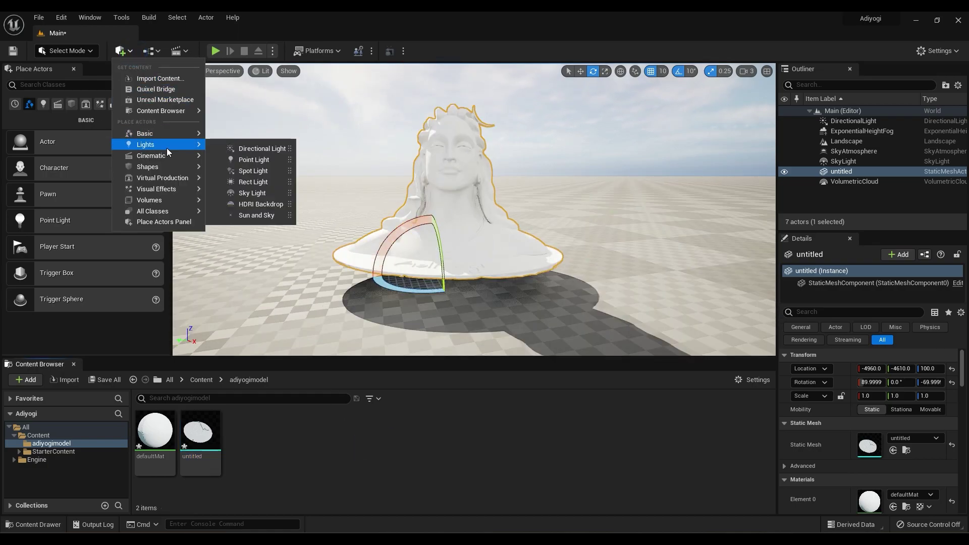
mouse_move(163, 111)
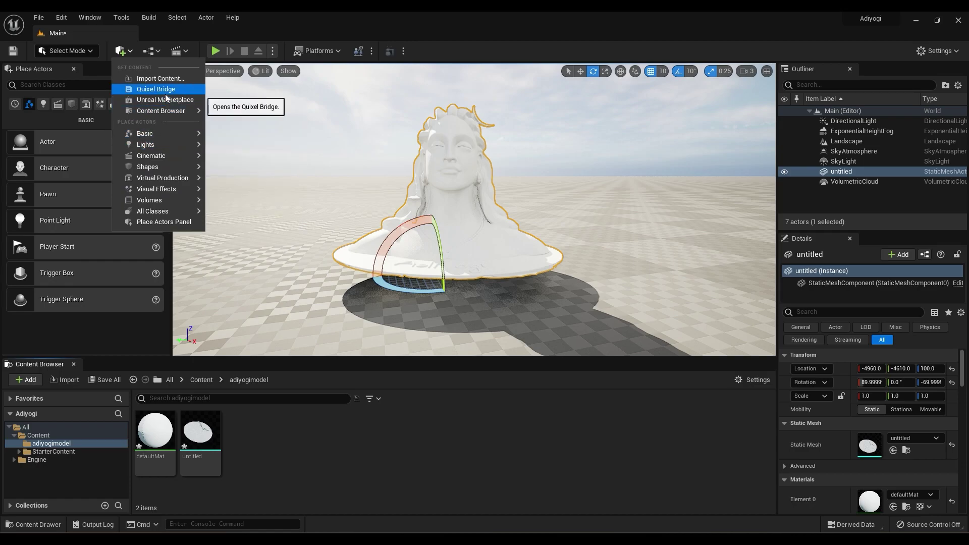
left_click(156, 89)
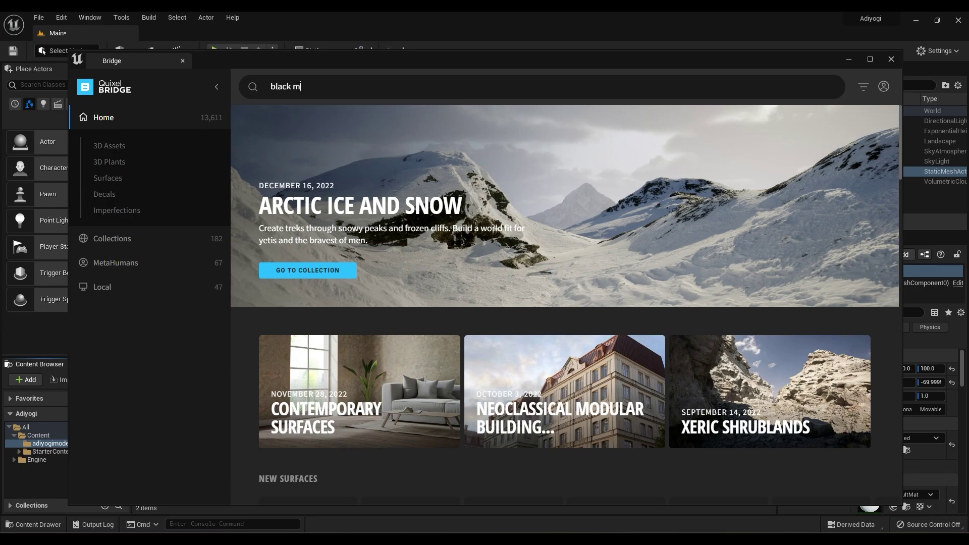
key("Return")
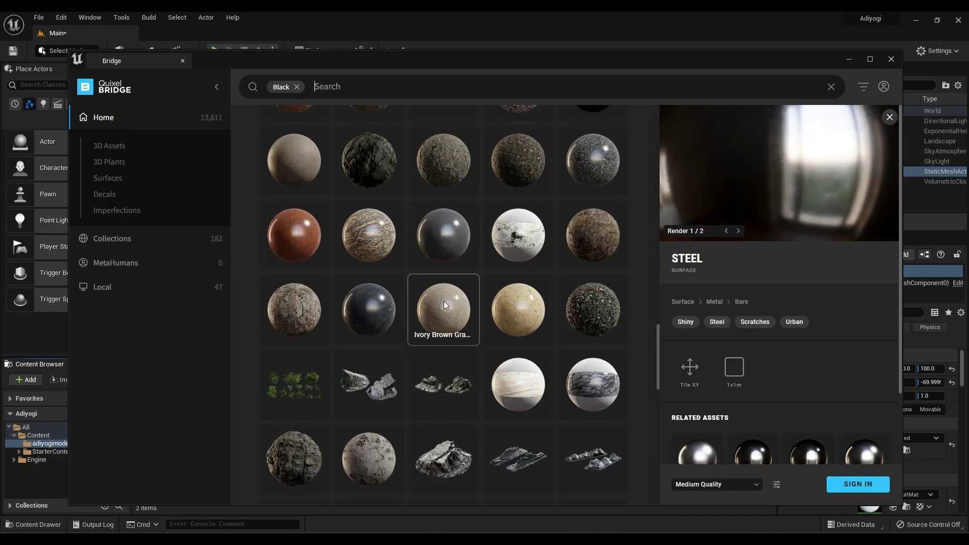
Step: Download the Via Lattea Granite Tiles surface at High Quality from the black search results
scroll(444, 302, "down", 4)
scroll(444, 303, "up", 2)
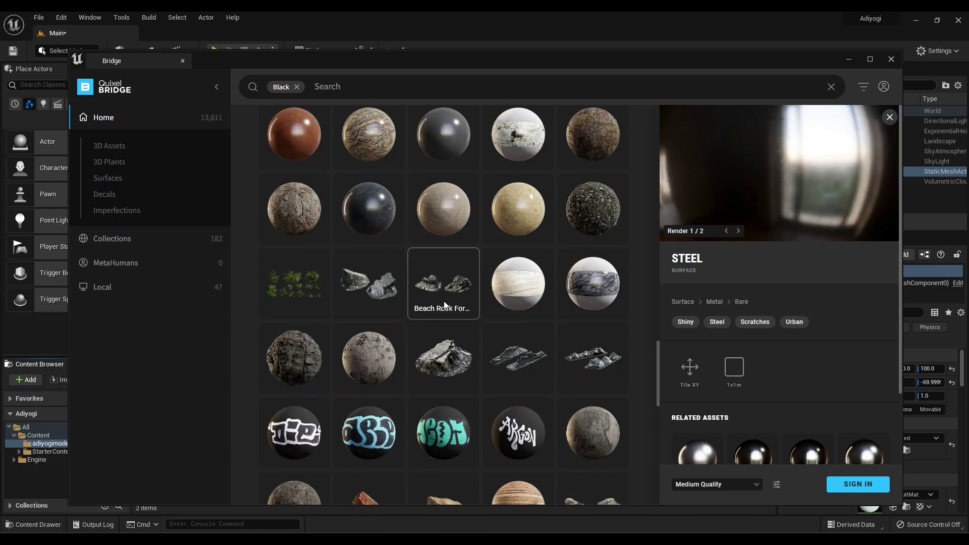
left_click(358, 201)
scroll(504, 416, "down", 5)
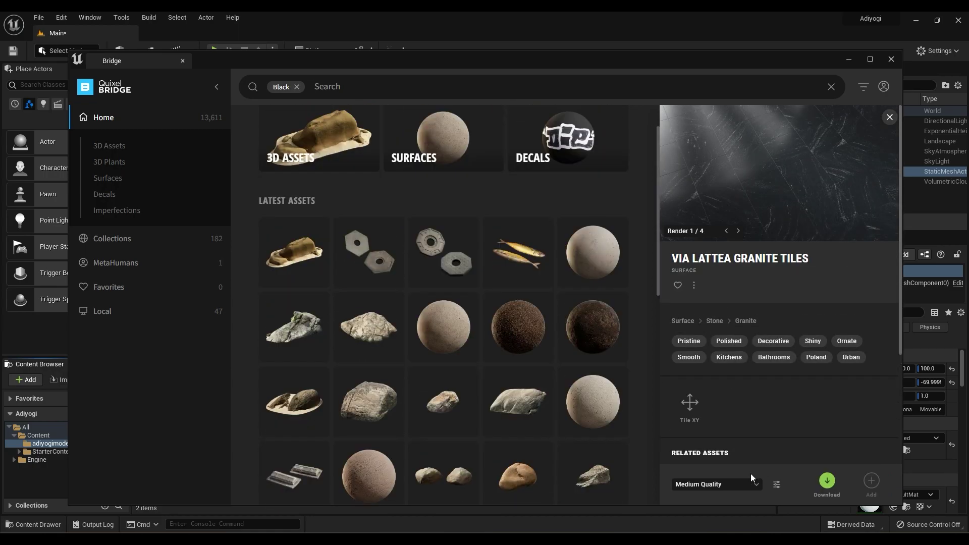
left_click(704, 484)
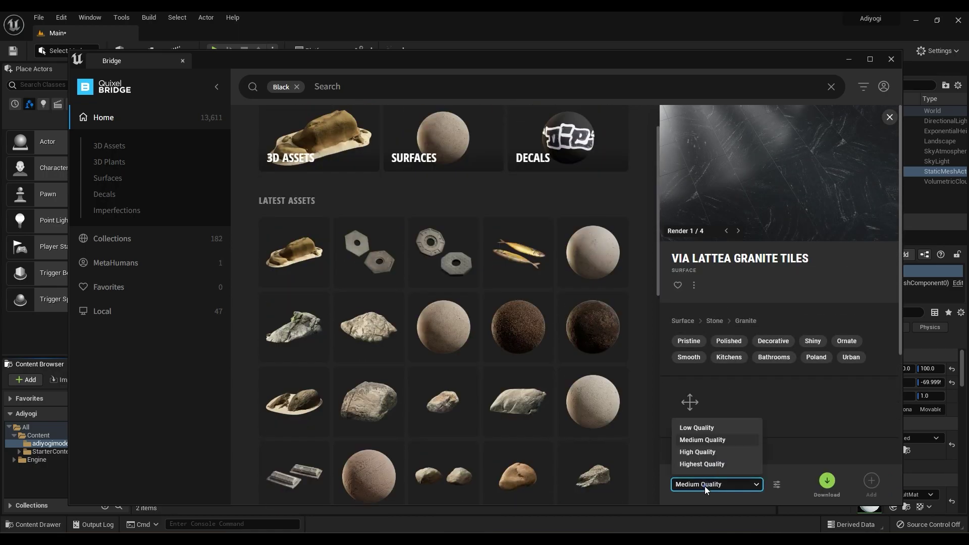
left_click(695, 456)
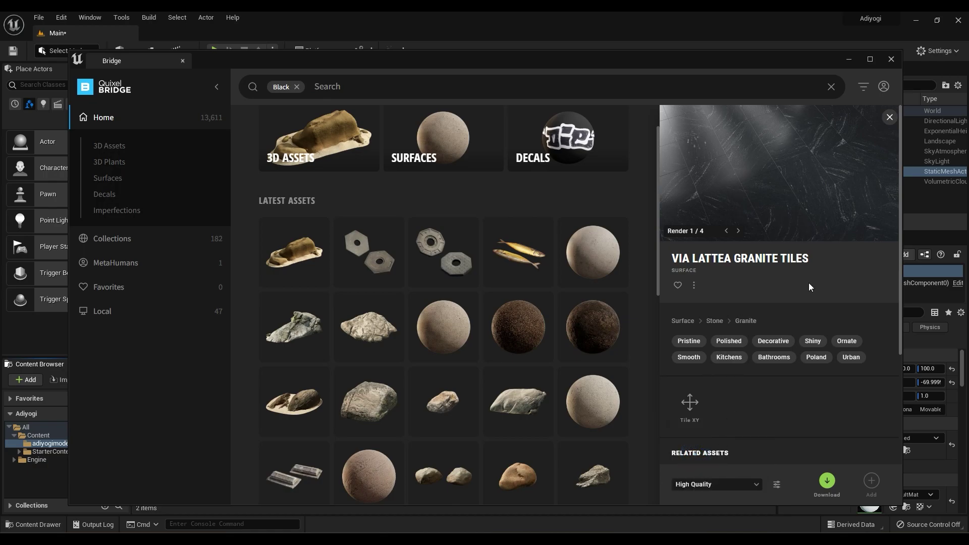
left_click(826, 482)
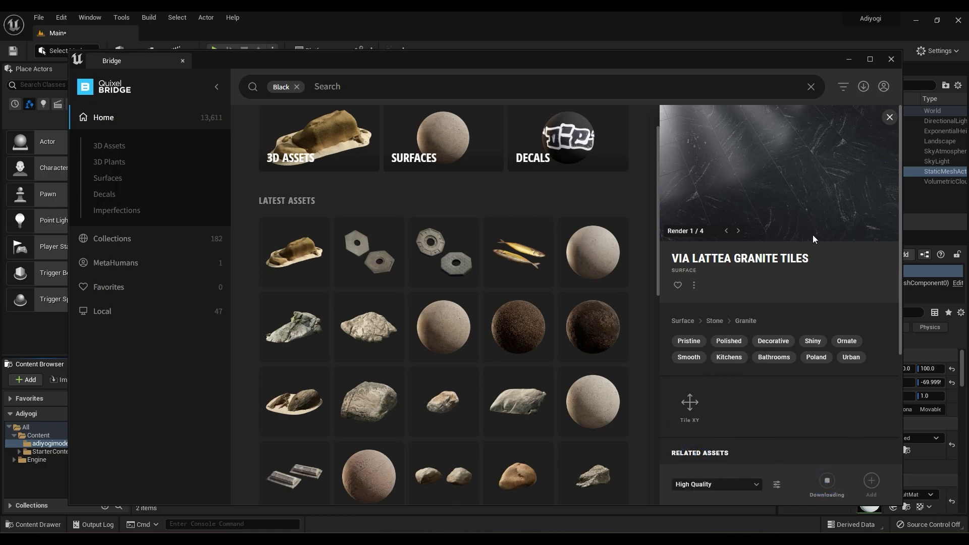
Step: Narrow the Bridge search with the Marble term and download the Black Galaxy Granite surface at High Quality
left_click(344, 86)
type("marb")
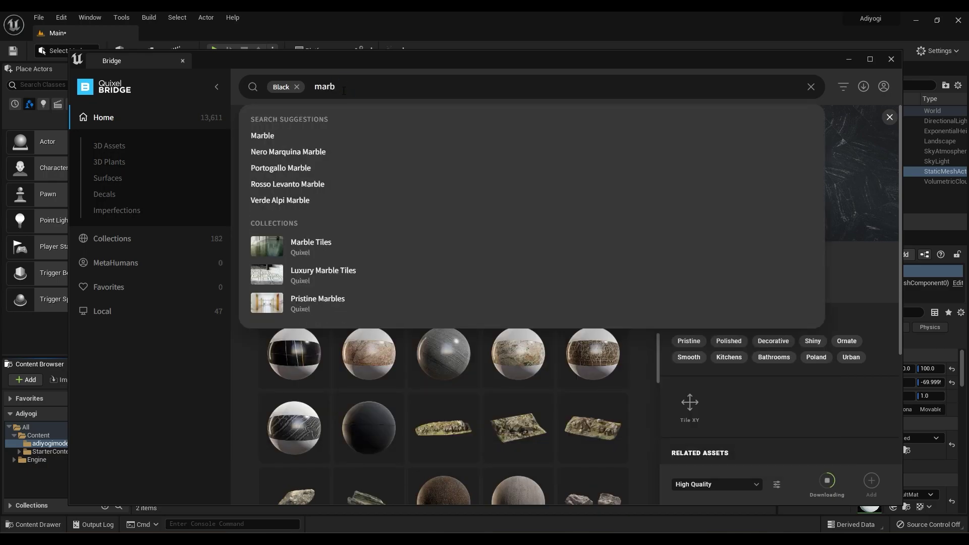
left_click(256, 135)
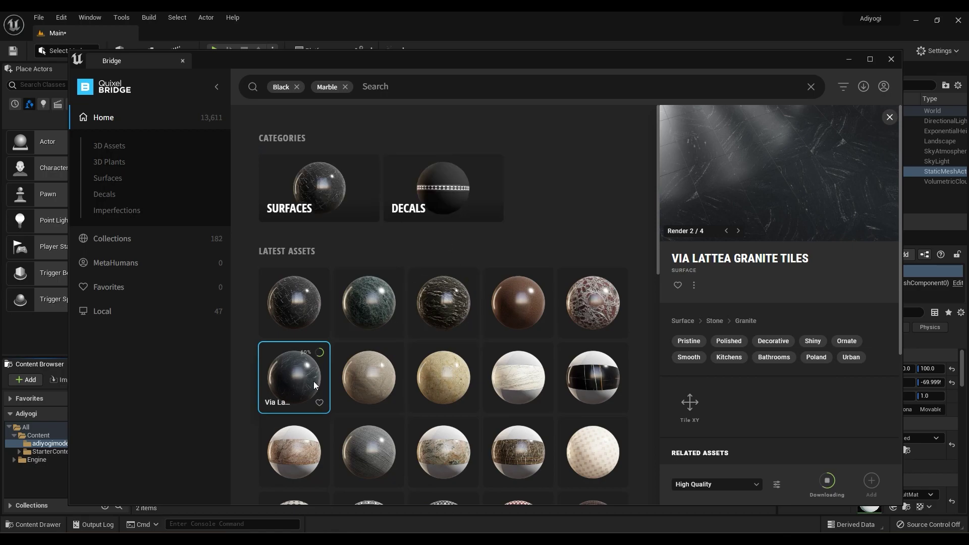
scroll(313, 381, "down", 5)
left_click(294, 411)
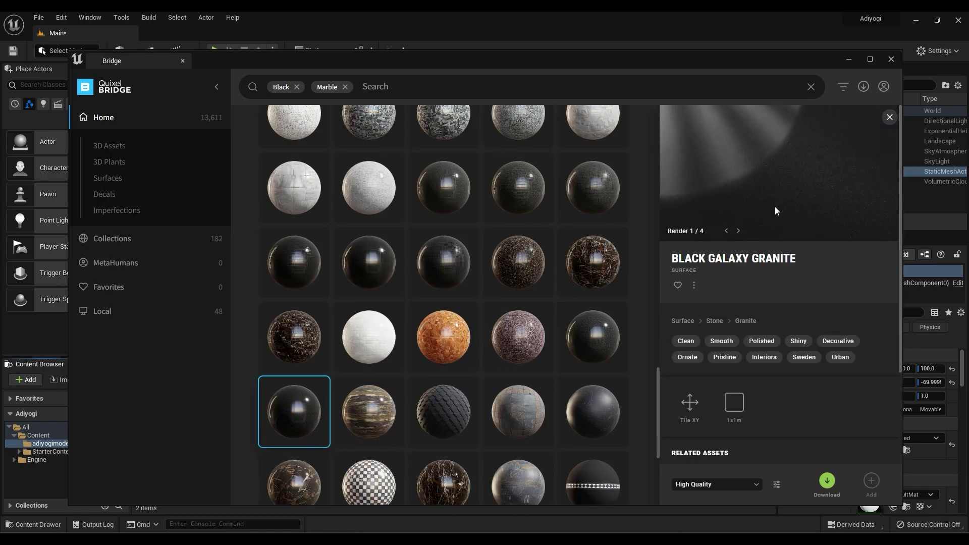
left_click(827, 480)
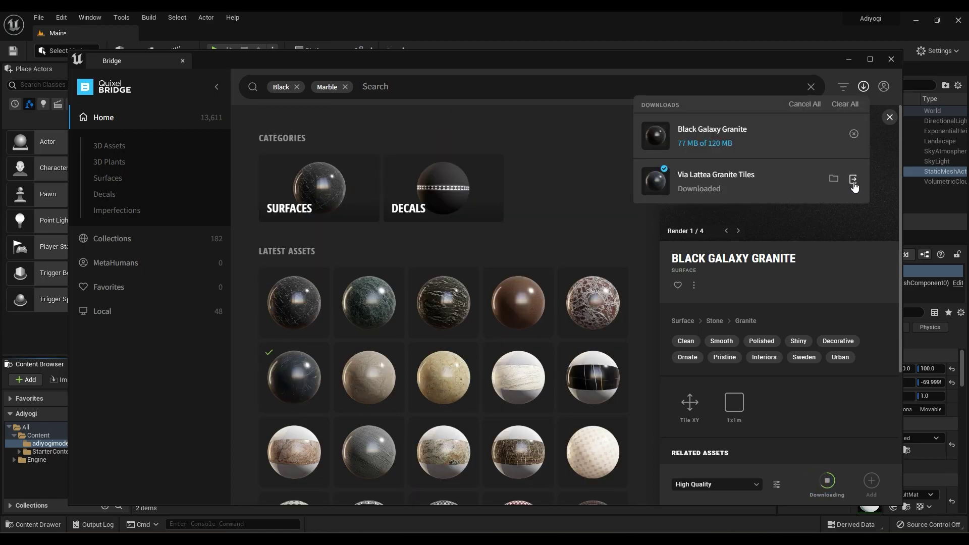
Step: Add Via Lattea Granite Tiles to the project, and download the Castle Stairs 3D asset at High Quality
left_click(853, 180)
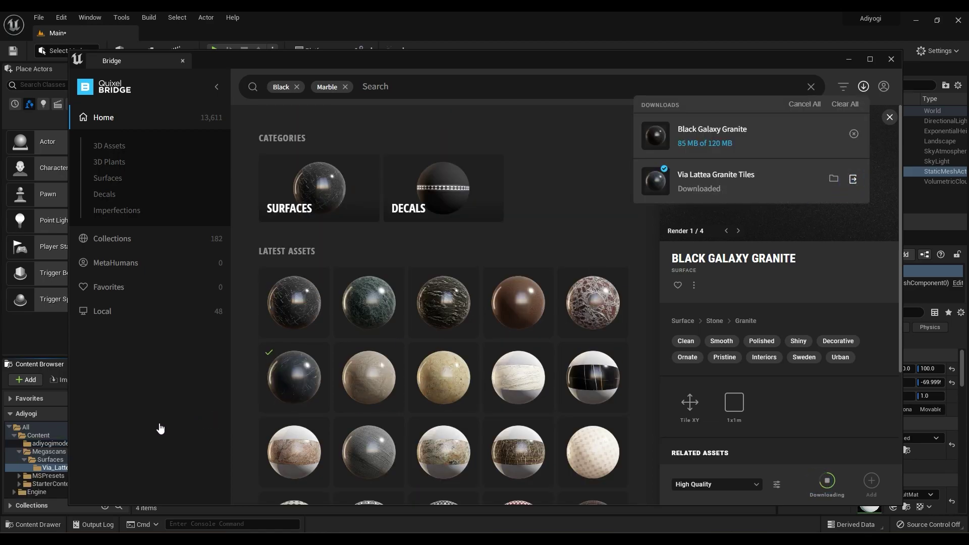
left_click_drag(70, 457, 91, 456)
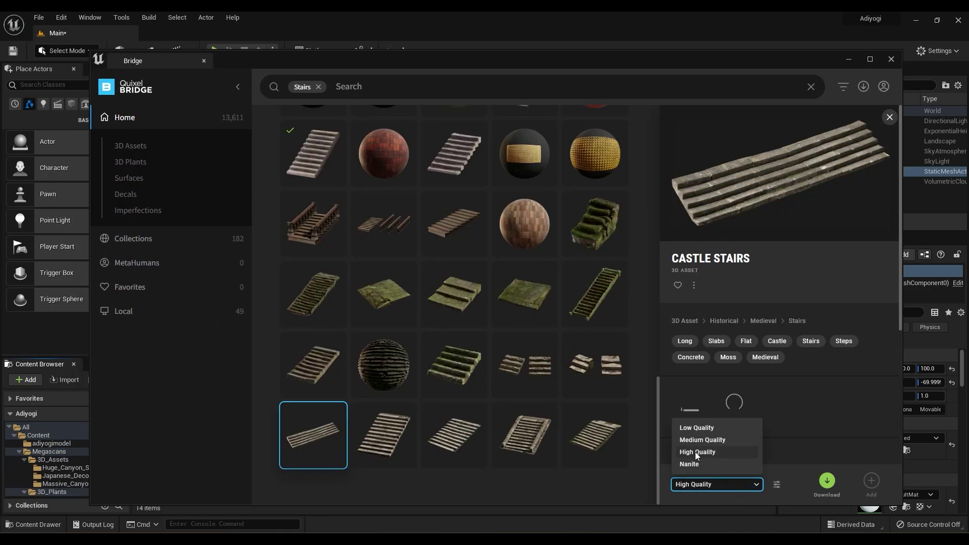
left_click(695, 453)
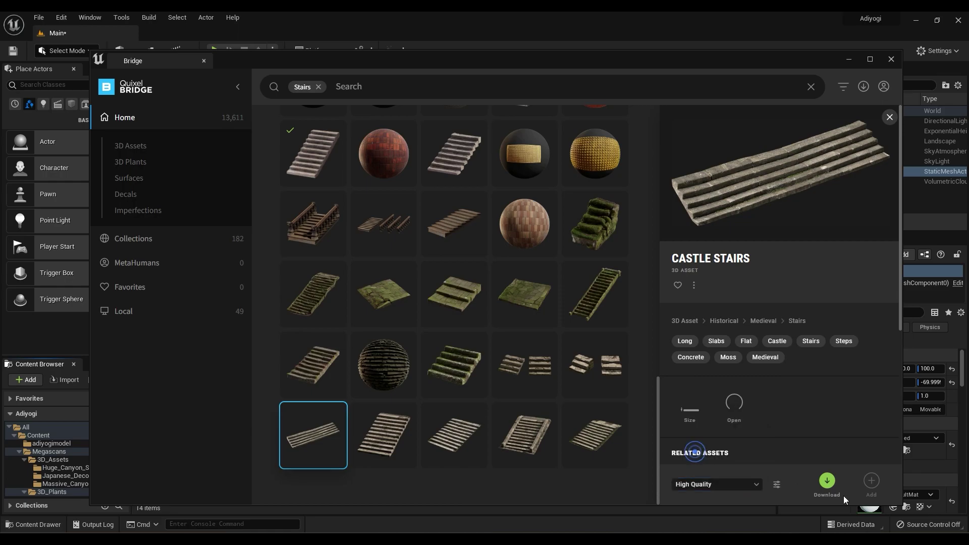
left_click(827, 480)
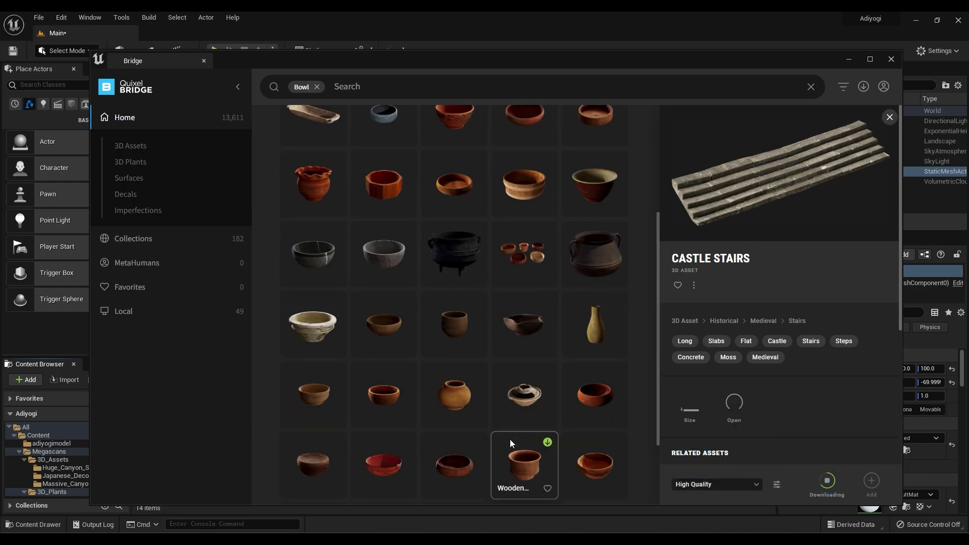
Step: Get the Old Metal Pot 3D asset from the Bowl search results and close Quixel Bridge
scroll(510, 439, "up", 2)
left_click(454, 311)
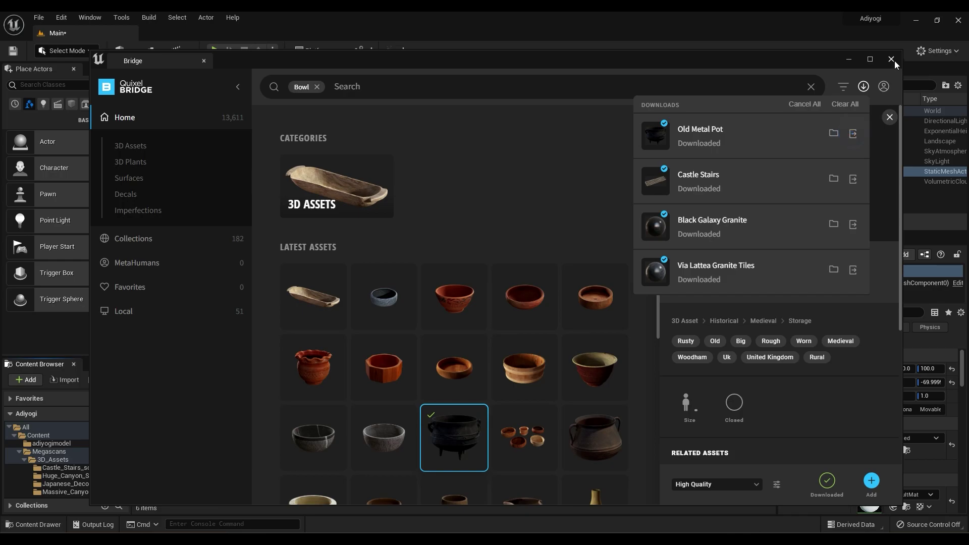
left_click(891, 60)
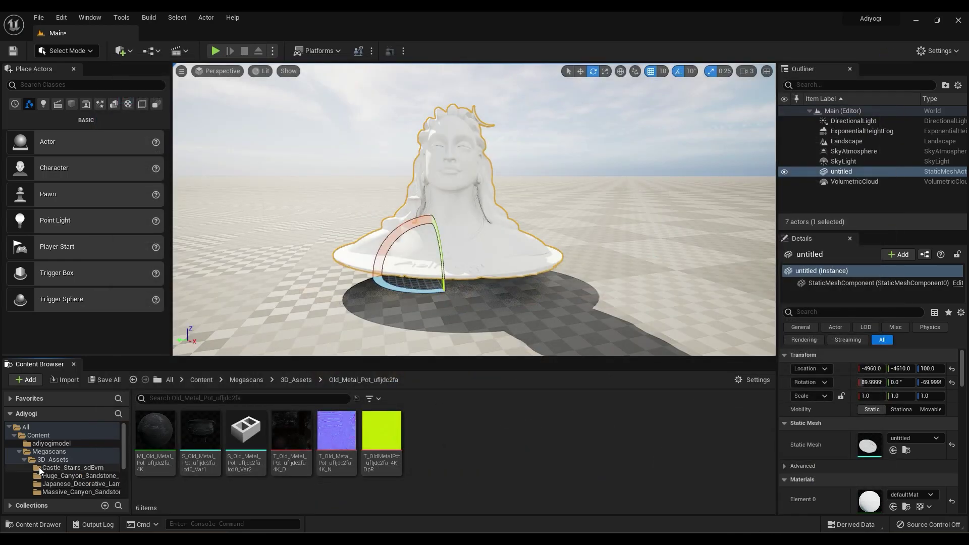
Step: Collapse the 3D_Assets and 3D_Plants folders in the project content and open the Megascans Surfaces folder
left_click(24, 460)
left_click(15, 435)
left_click(14, 435)
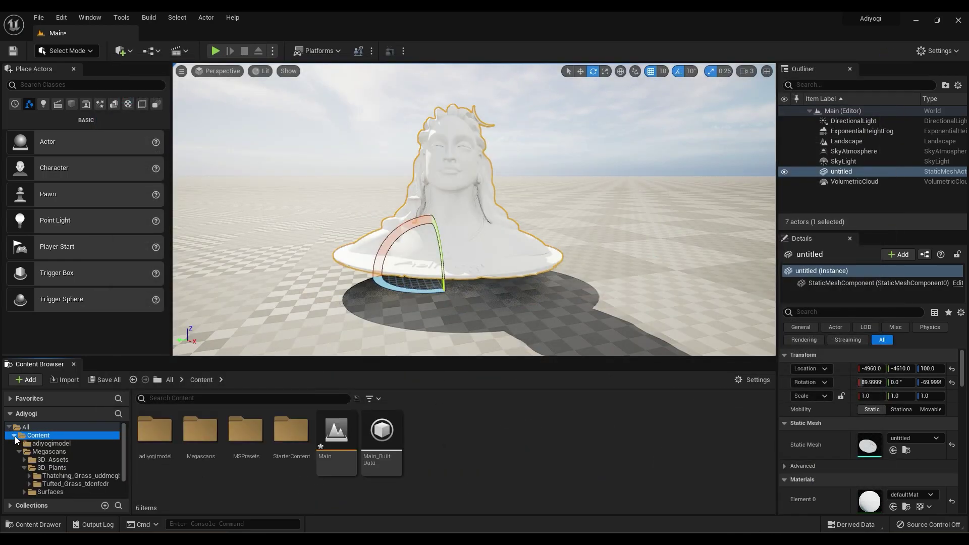
left_click(37, 443)
left_click(40, 451)
left_click(45, 468)
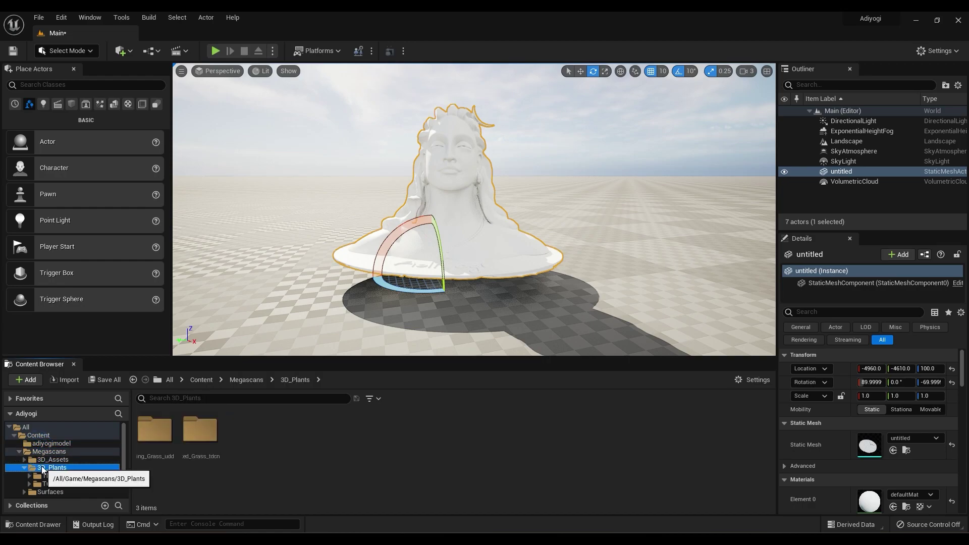
left_click(25, 467)
left_click(36, 477)
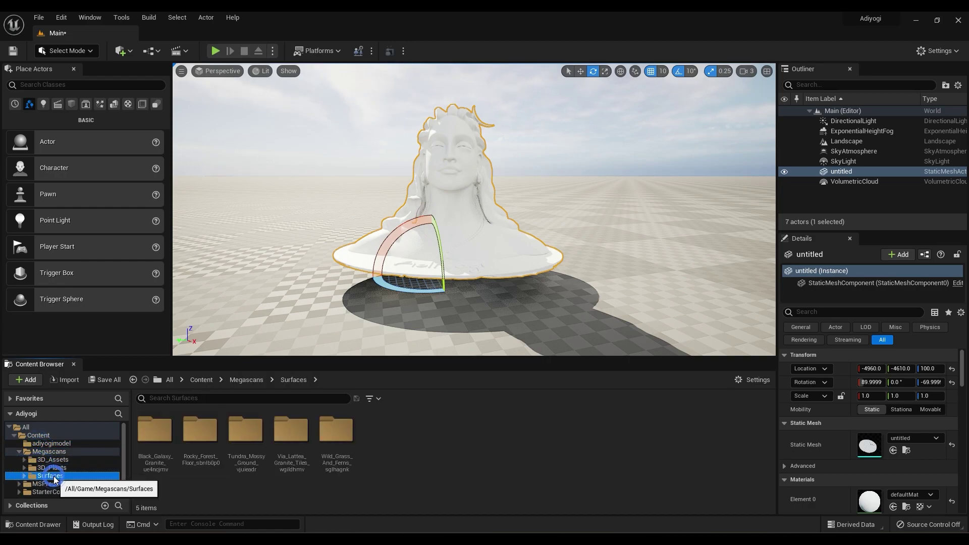
Step: Assign the Black Galaxy Granite material instance to Element 0 of the bust mesh
double_click(157, 429)
left_click(161, 428)
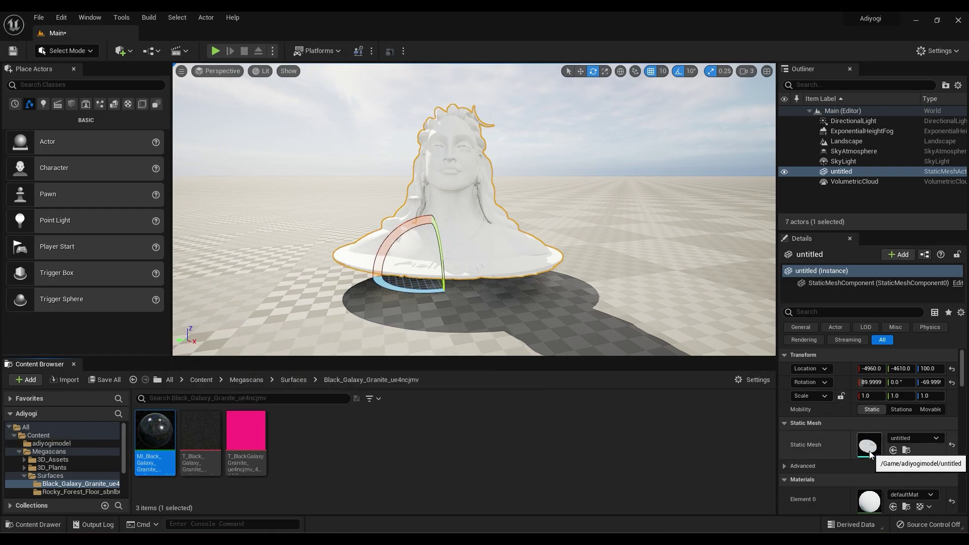
scroll(878, 469, "down", 1)
left_click(892, 475)
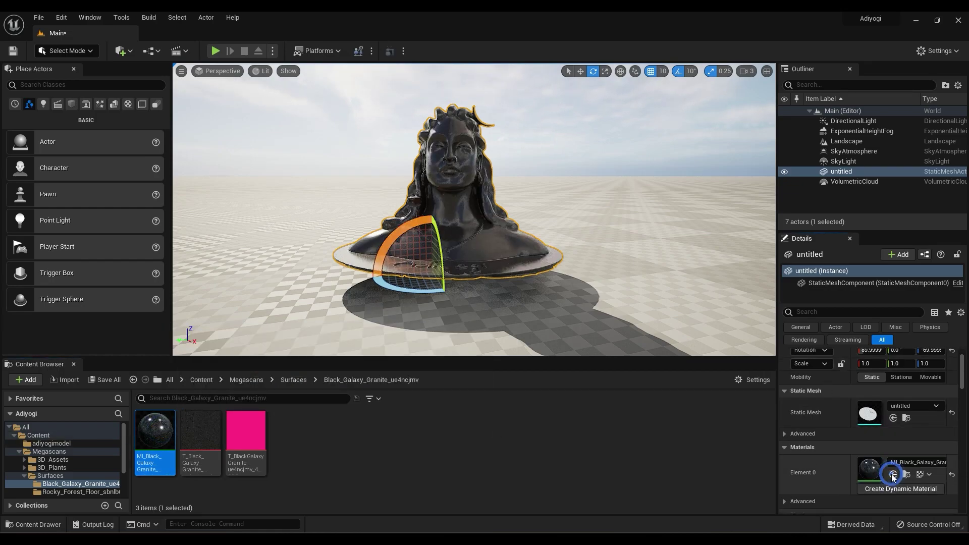
Step: Scale the bust uniformly to 2.75 and turn the sun so its shadow falls on the opposite side
scroll(536, 237, "up", 5)
scroll(536, 237, "down", 3)
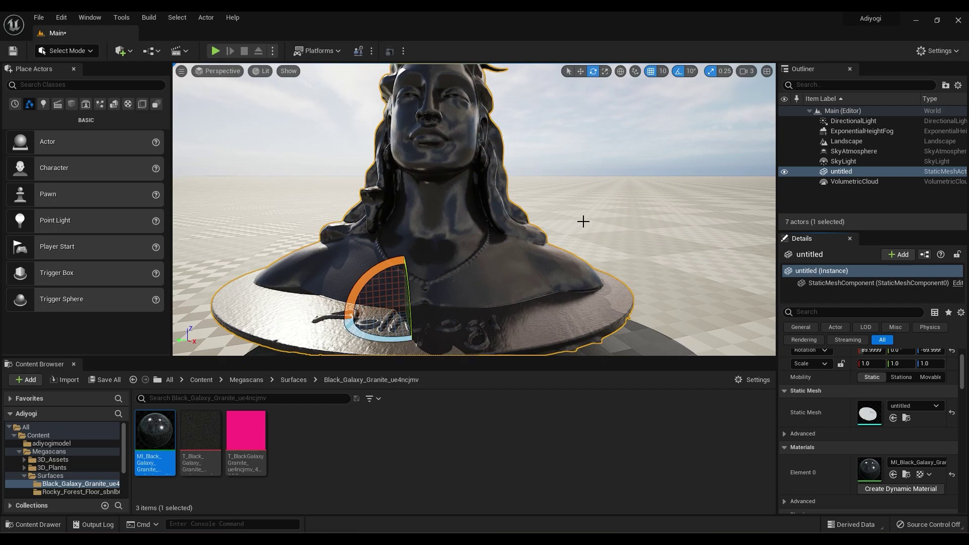
scroll(583, 225, "down", 5)
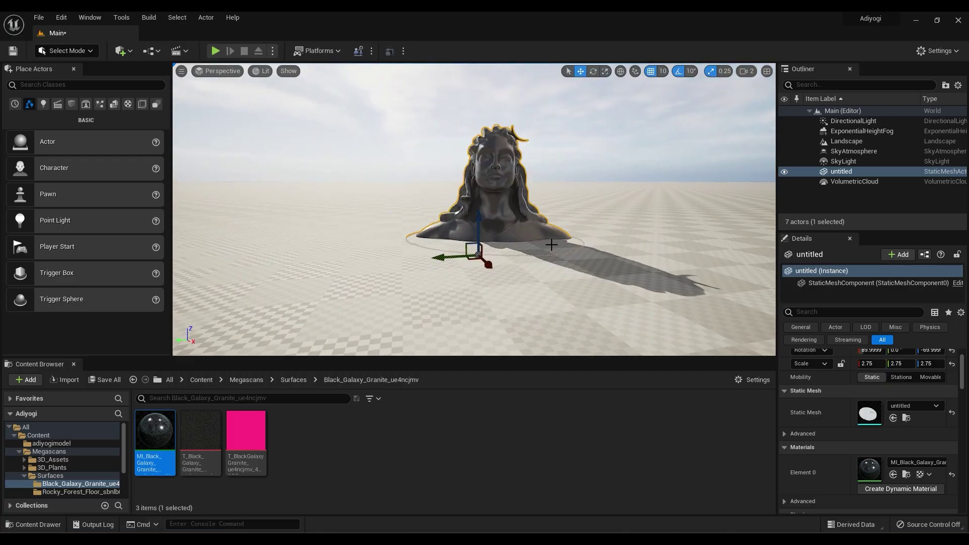
right_click_drag(593, 255, 597, 245)
key("ctrl+l")
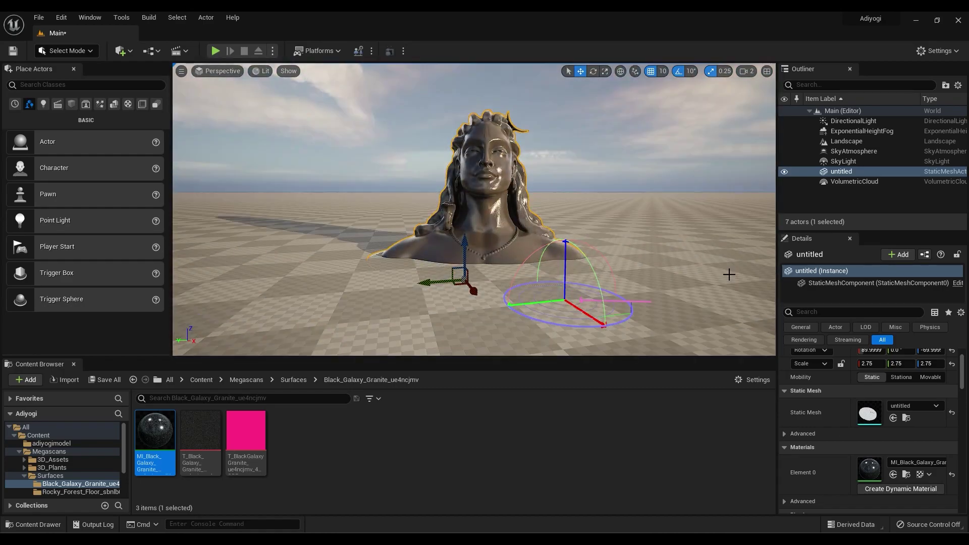
Step: Select the landscape and frame the bust from farther back across the ground
right_click(674, 253)
left_click(515, 413)
scroll(431, 253, "down", 8)
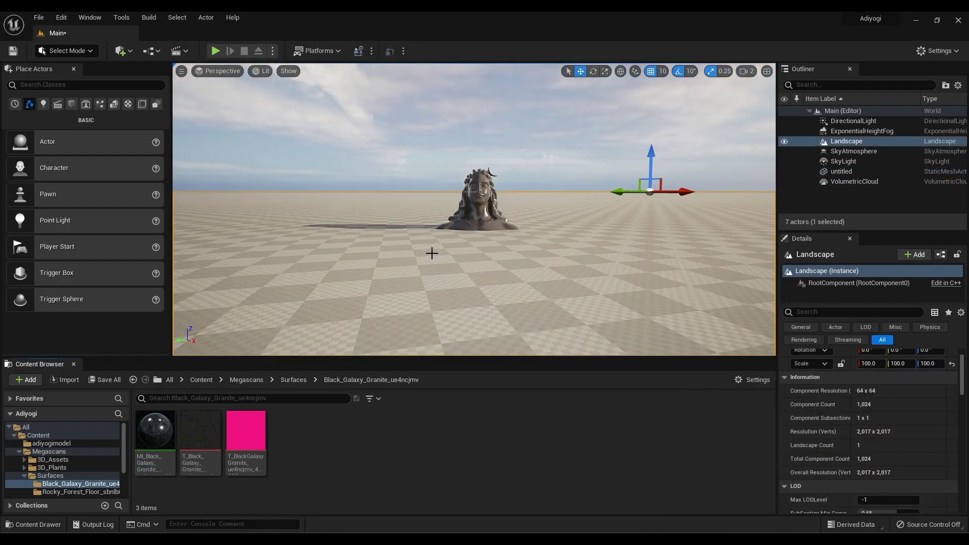
scroll(454, 267, "up", 5)
Step: Look through the Megascans surface folders from Rocky Forest Floor to Wild Grass And Ferns for ground materials
left_click(66, 492)
scroll(65, 489, "down", 1)
left_click(65, 484)
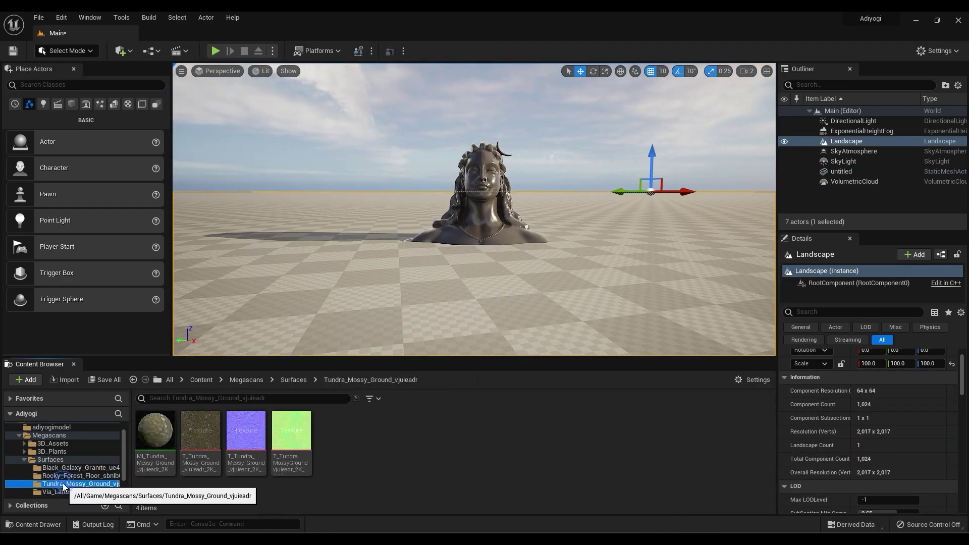
left_click(67, 491)
scroll(69, 488, "down", 2)
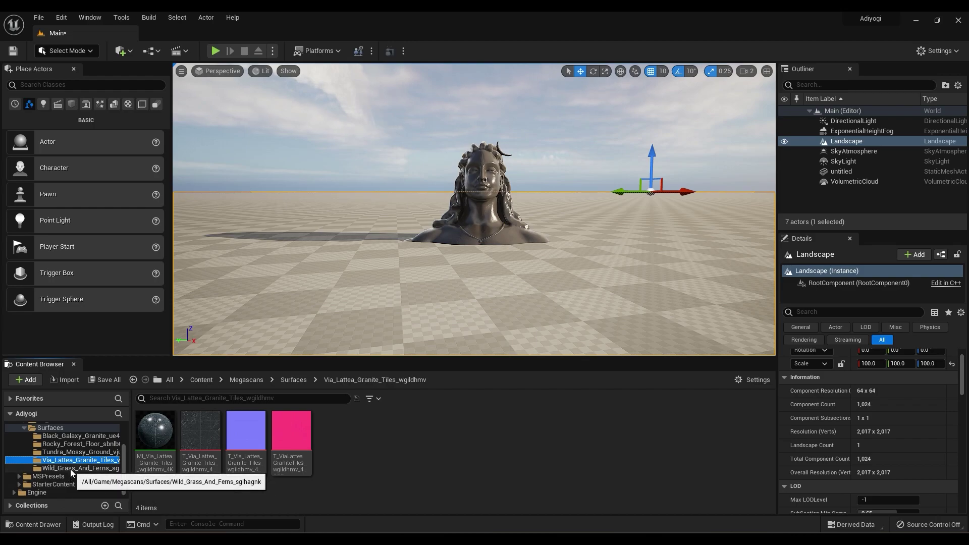
left_click(70, 468)
scroll(72, 478, "up", 1)
Step: Filter the Megascans 3D_Plants folder to static meshes only, and open the 3D_Assets folder
left_click(52, 435)
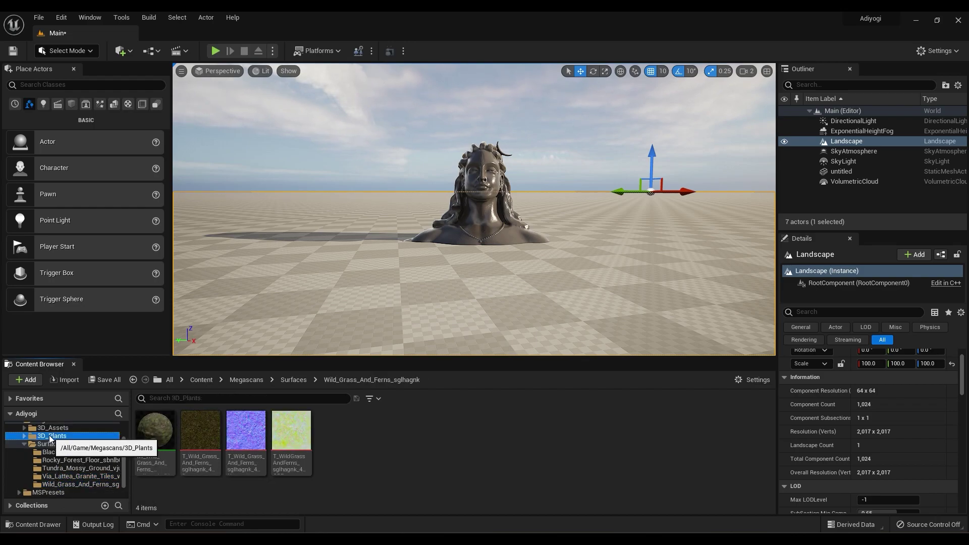
left_click(378, 399)
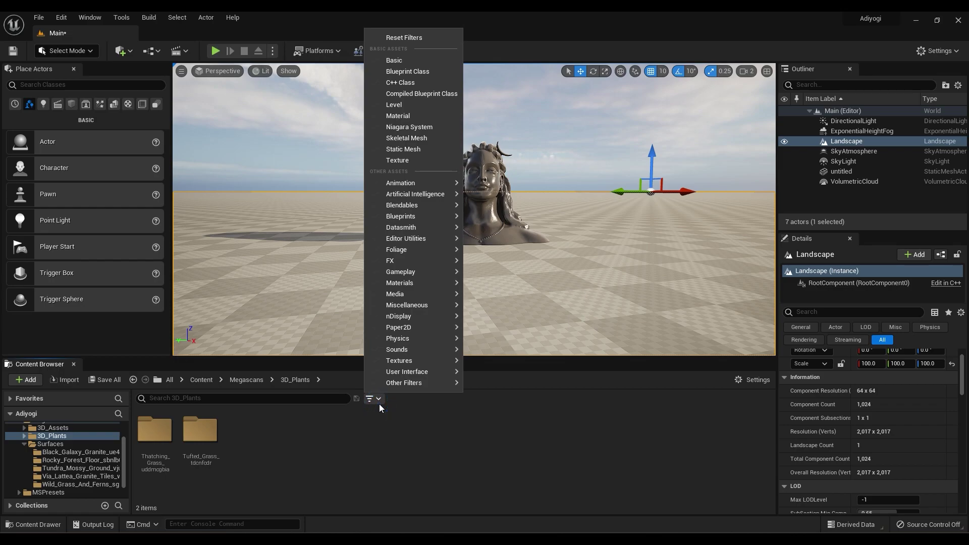
left_click(402, 148)
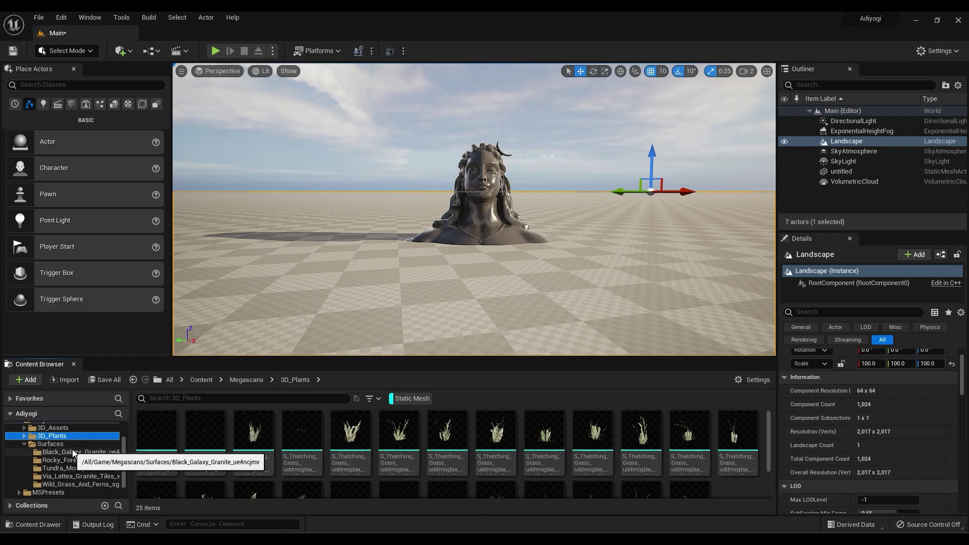
scroll(403, 468, "down", 2)
scroll(403, 468, "up", 2)
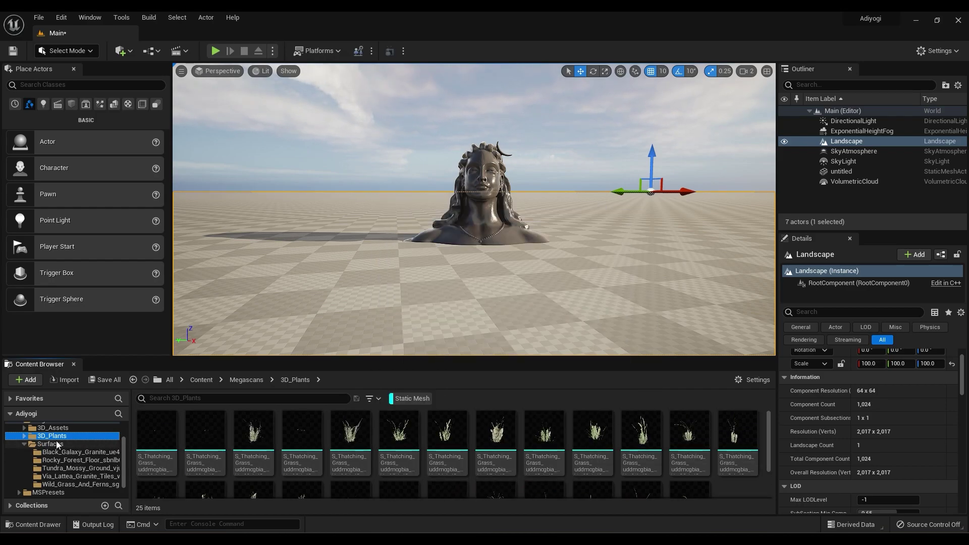
left_click(53, 429)
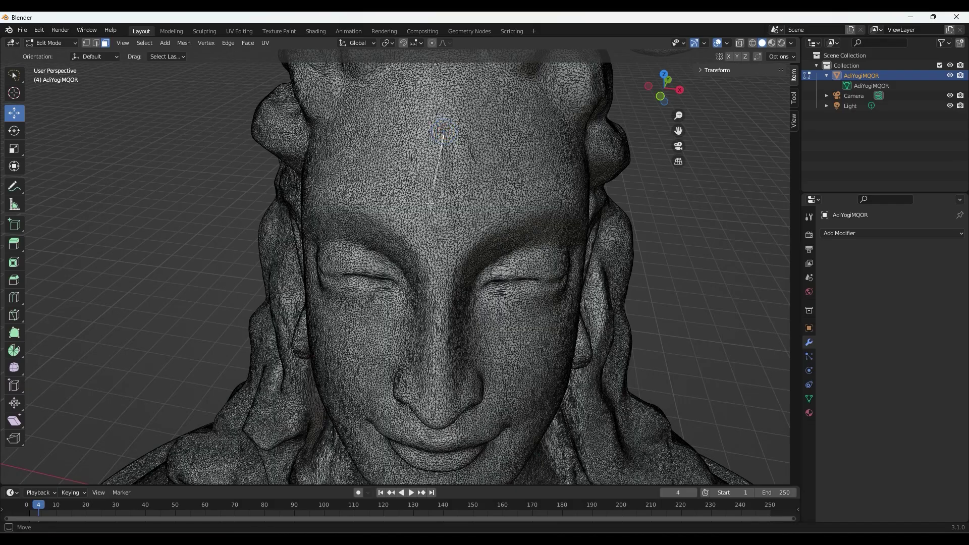
Step: In Blender, lasso-select the faces of the forehead mark on the bust and separate them into their own object
mouse_move(430, 203)
left_mouse_down()
mouse_move(428, 220)
mouse_move(457, 201)
left_mouse_up()
scroll(604, 252, "down", 2)
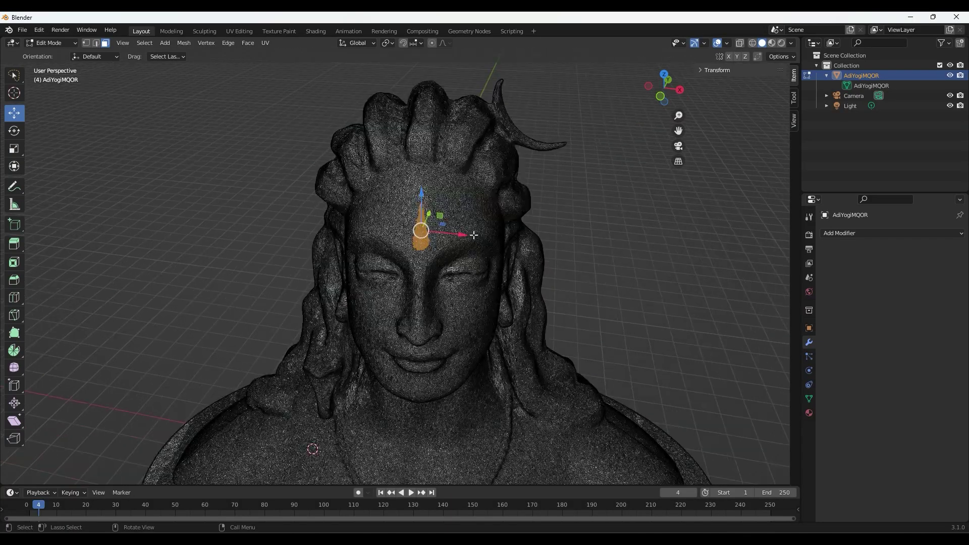
scroll(560, 267, "up", 7)
Step: Lasso-select the crescent moon's faces without the adjoining hair and separate the selection into its own object
middle_click_drag(711, 122, 487, 196, "shift")
scroll(455, 300, "down", 4)
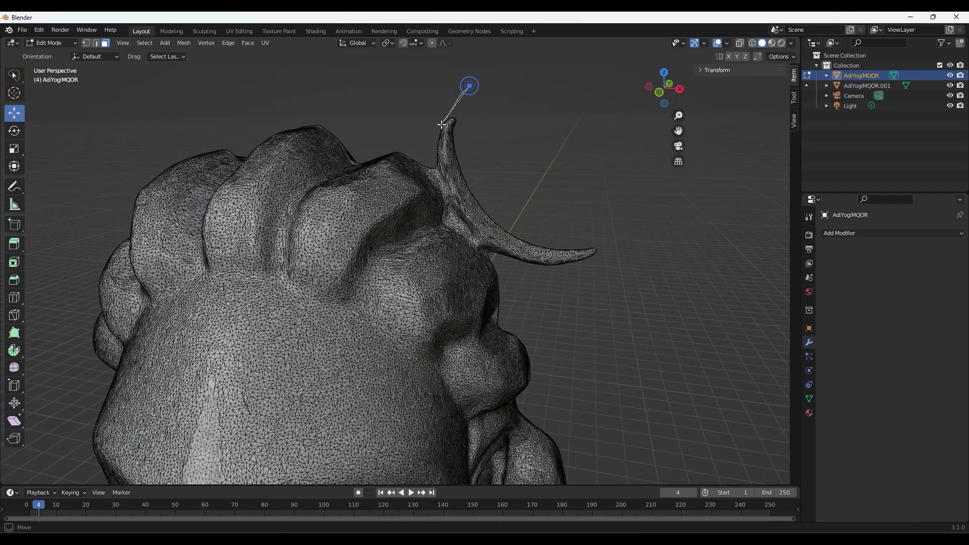
mouse_move(469, 86)
left_mouse_down()
mouse_move(451, 204)
mouse_move(522, 263)
mouse_move(624, 249)
left_mouse_up()
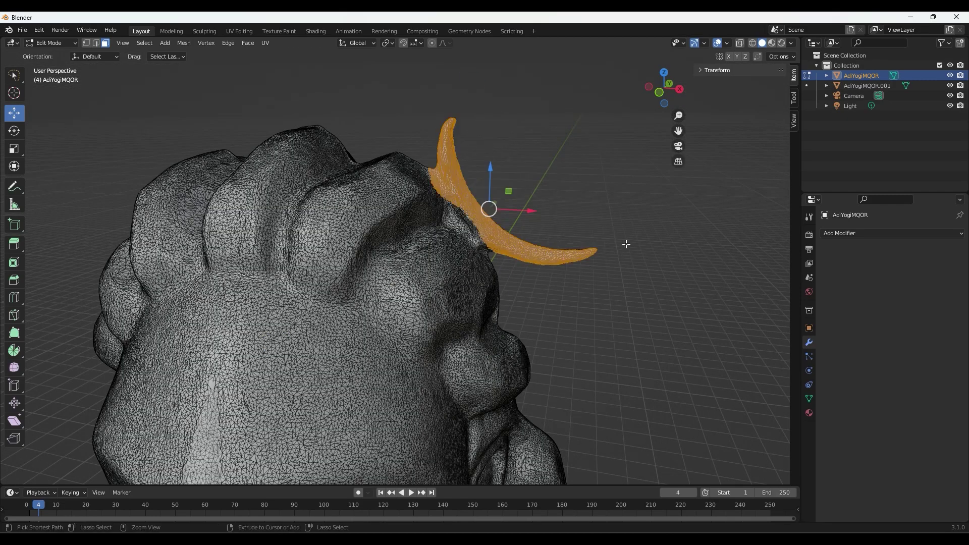
left_click(464, 101)
left_click_drag(467, 92, 434, 131)
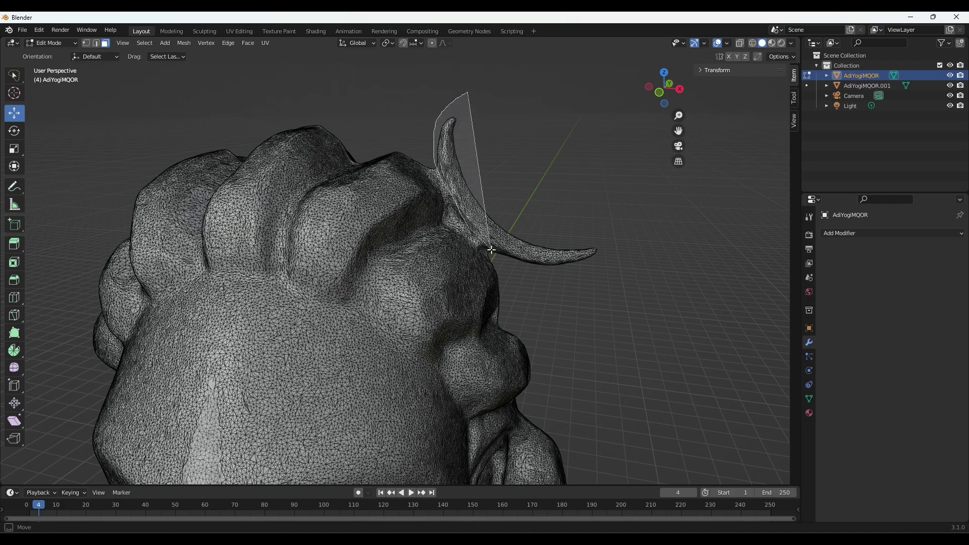
left_click_drag(642, 257, 643, 258)
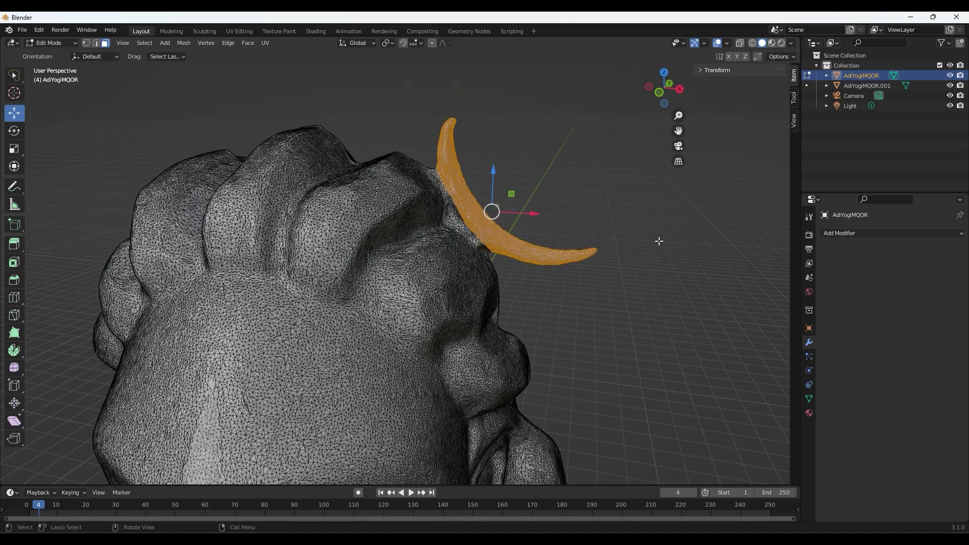
key("p")
left_click(648, 237)
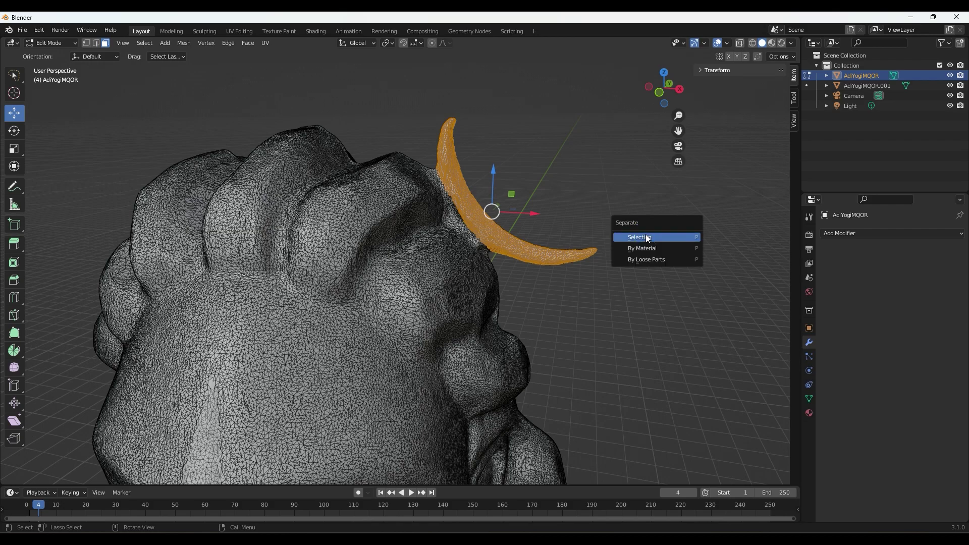
left_click(647, 237)
Step: Export the separated bust as adiyogi.fbx into the Adiyogi UE5 folder and close Blender
scroll(615, 236, "down", 2)
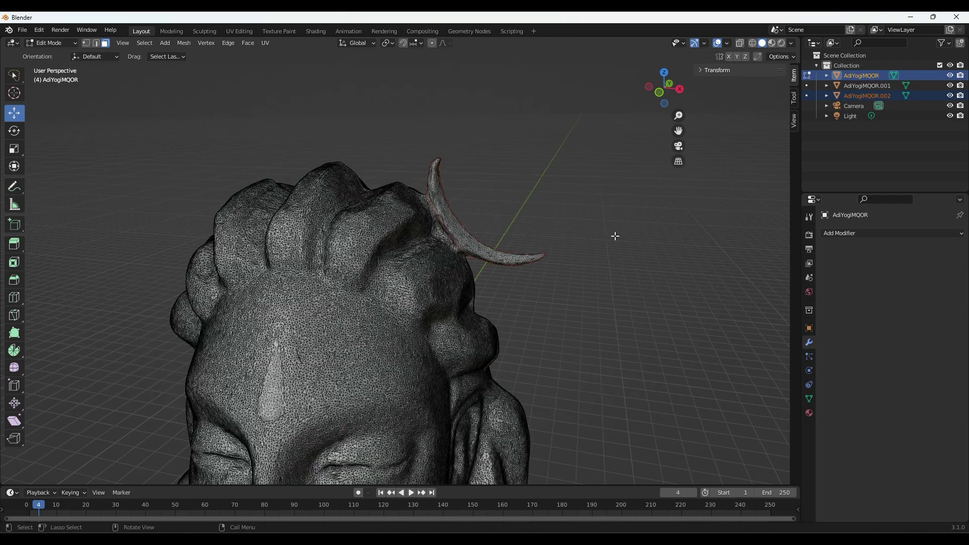
middle_click_drag(602, 278, 563, 307, "ctrl")
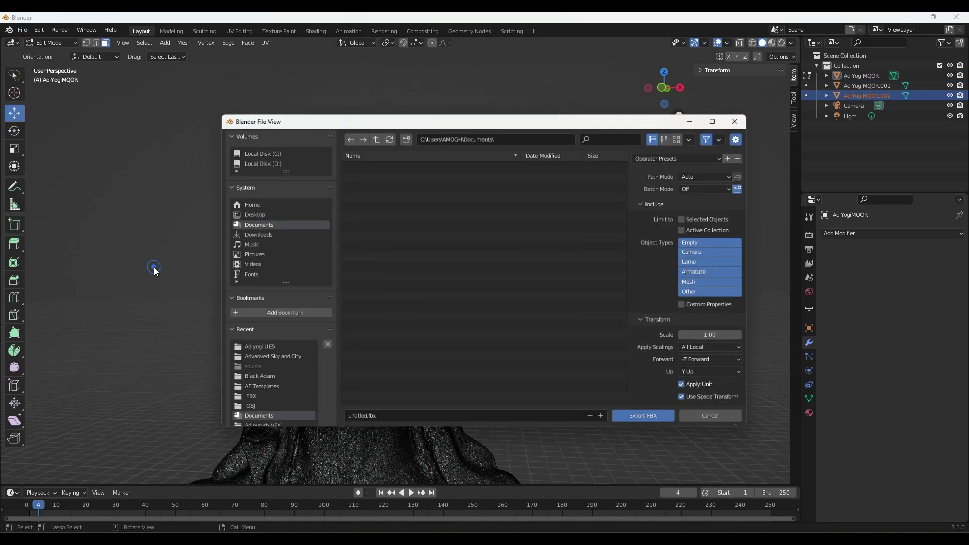
left_click(262, 349)
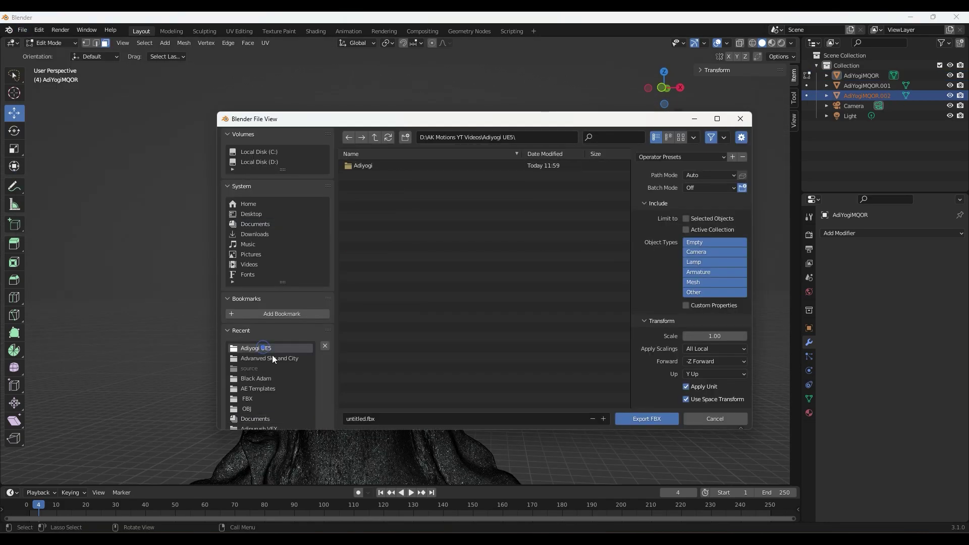
left_click(648, 422)
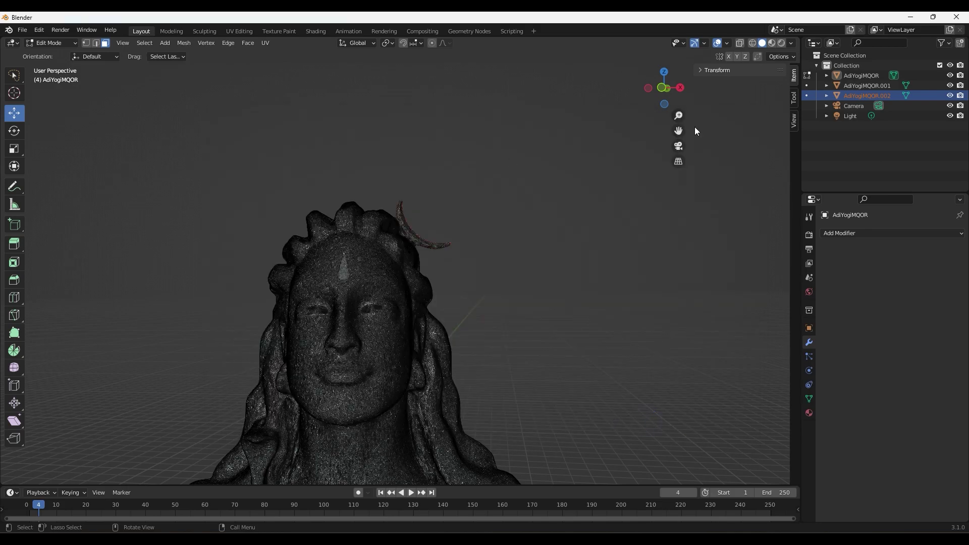
left_click(956, 17)
left_click(438, 294)
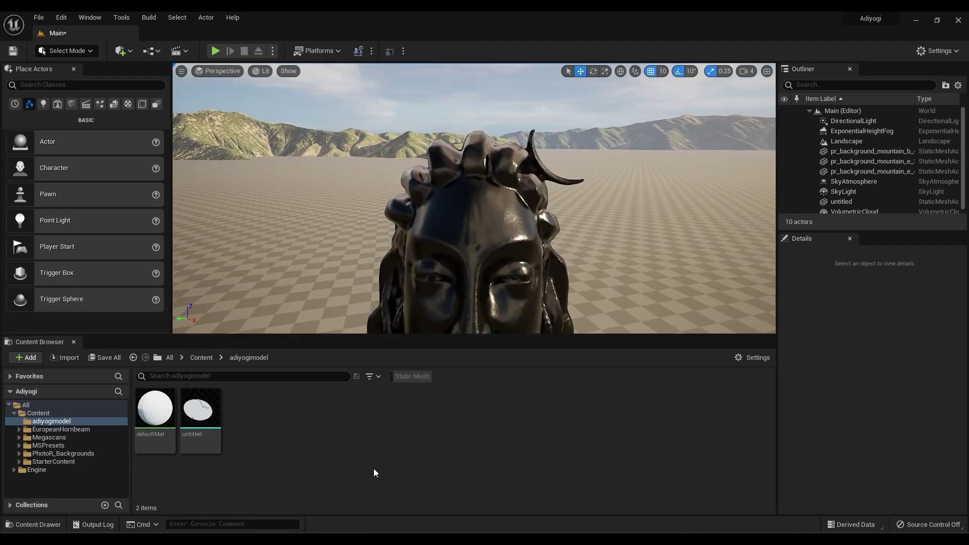
Step: In Unreal Engine, import adiyogi.fbx into the adiyogimodel folder, place its three meshes in the level and group them
right_click(371, 471)
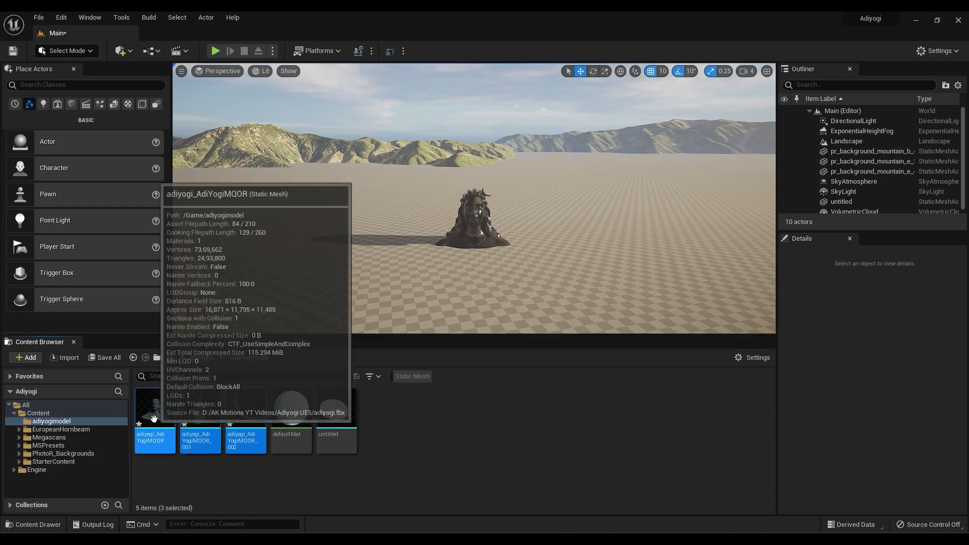
left_click_drag(154, 419, 418, 166)
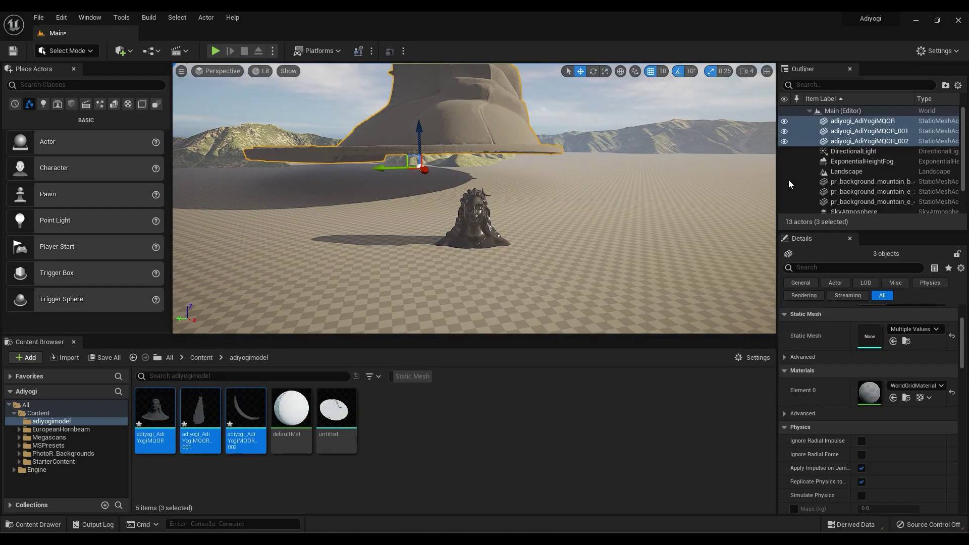
key("ctrl+g")
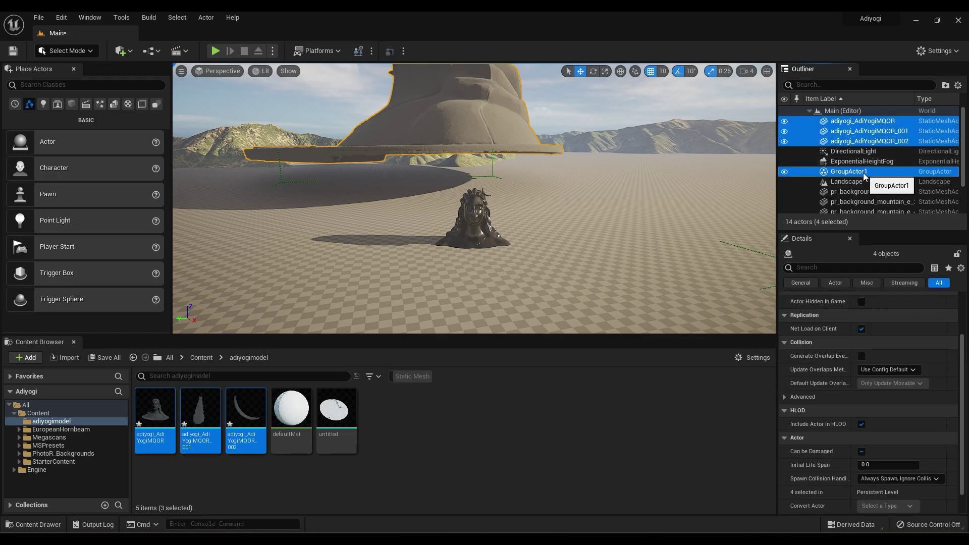
Step: Select the new bust's group, then position and rotate it so it stands beside the old bust
left_click(617, 409)
left_click(860, 174)
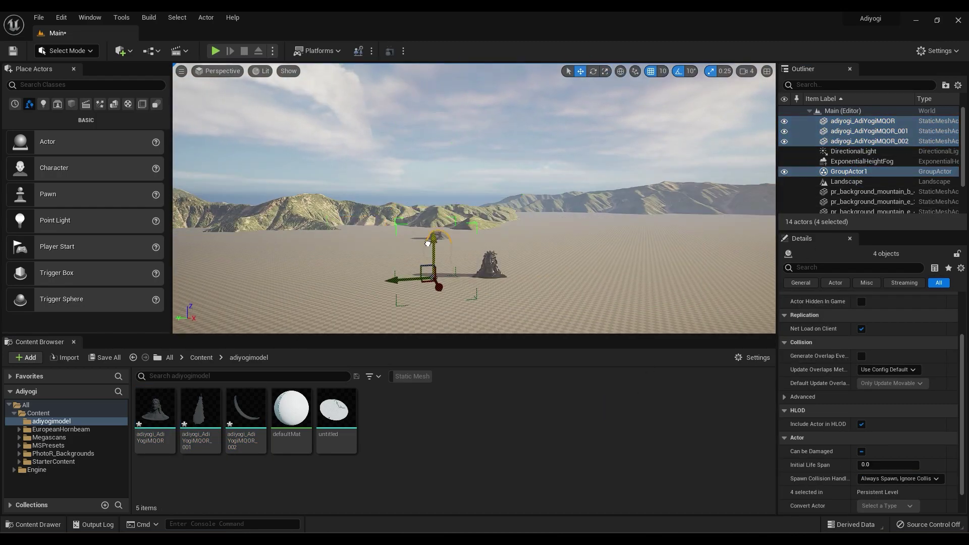
key("e")
left_click_drag(463, 322, 444, 333)
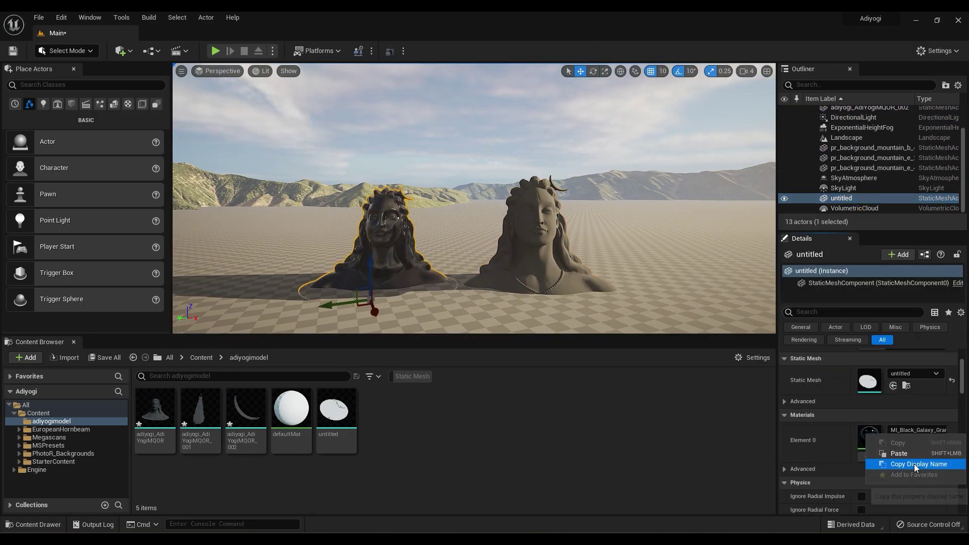
Step: Locate the old bust's Black Galaxy Granite material and assign it to the new bust's main mesh
left_click(916, 437)
left_click(865, 357)
left_click(906, 441)
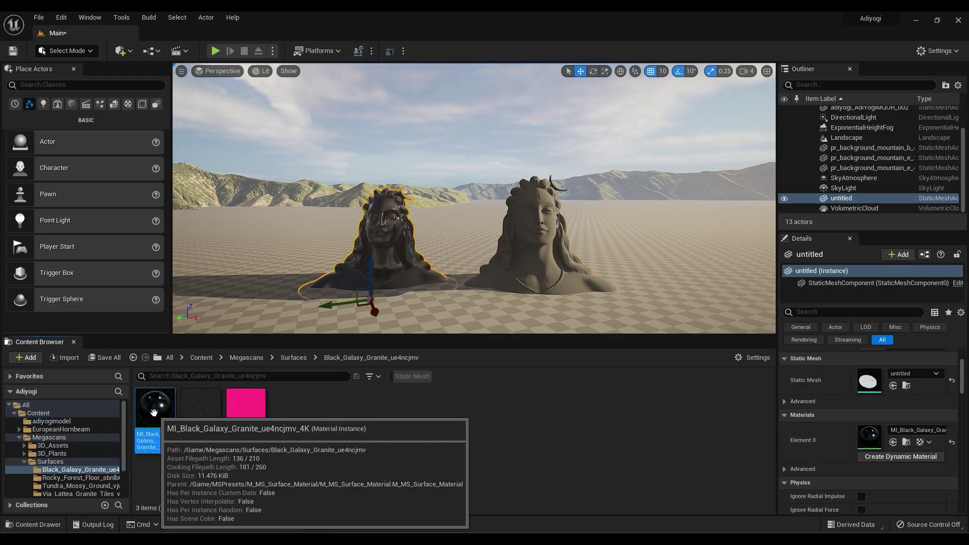
left_click(534, 232)
left_click(894, 442)
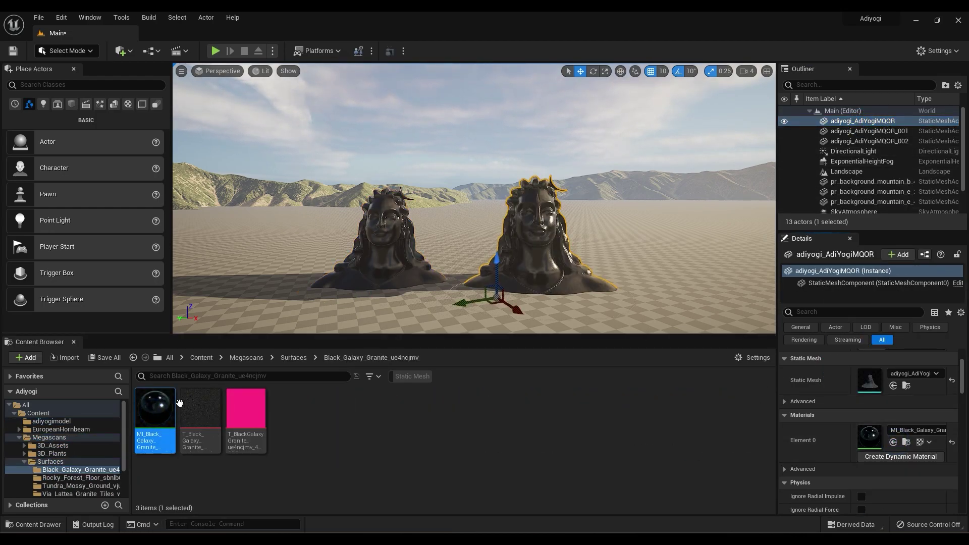
Step: Select the forehead mark, browse white marble surfaces in Quixel Bridge, and download and add Seychelles Beige Marble to the project
scroll(424, 257, "up", 8)
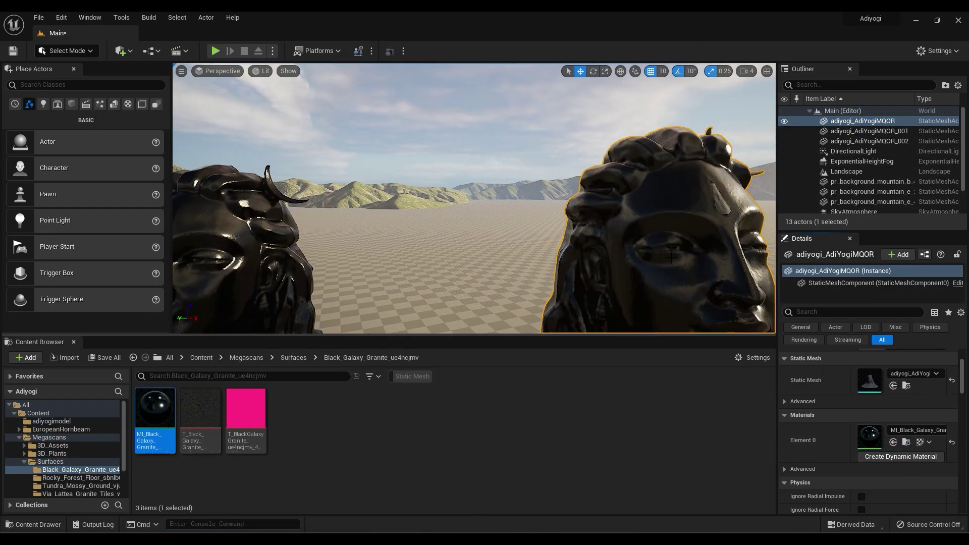
left_click(869, 130)
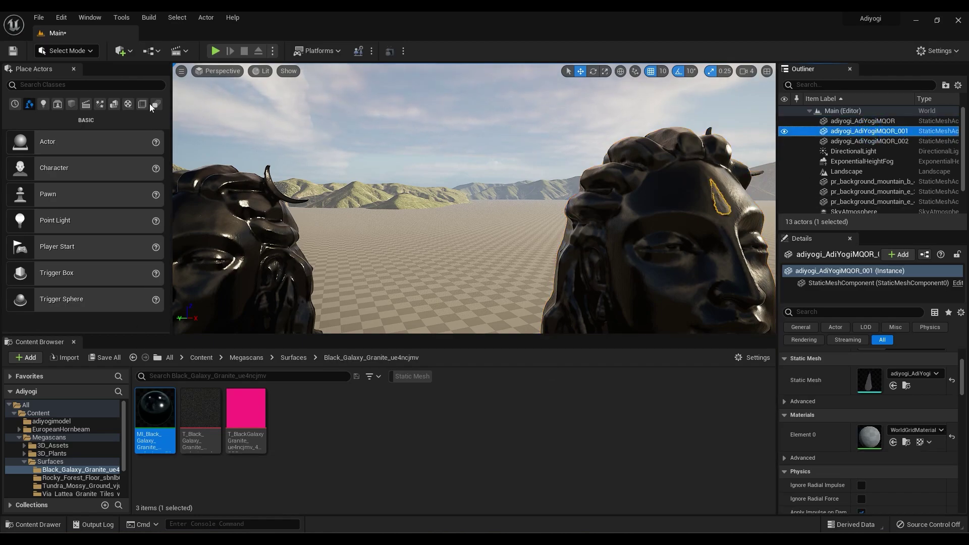
left_click(131, 52)
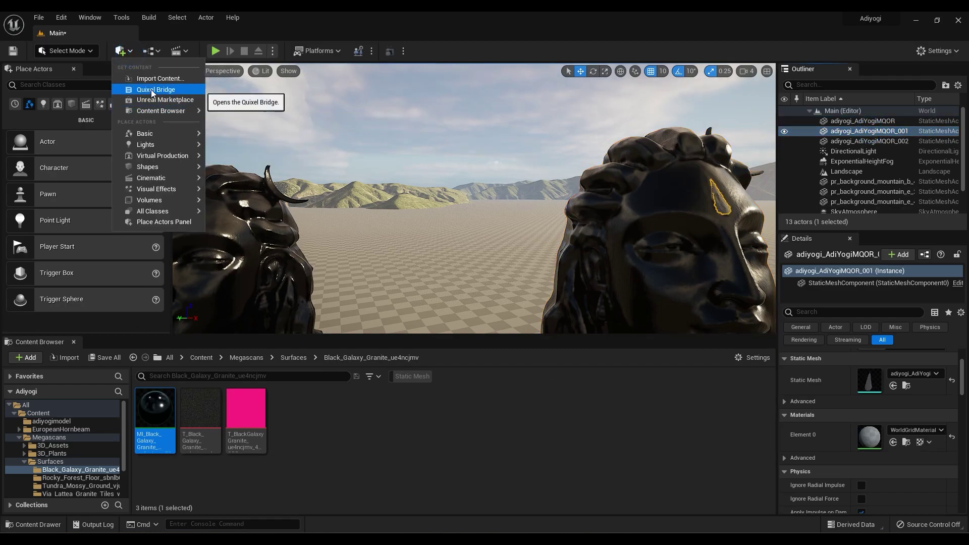
left_click(146, 87)
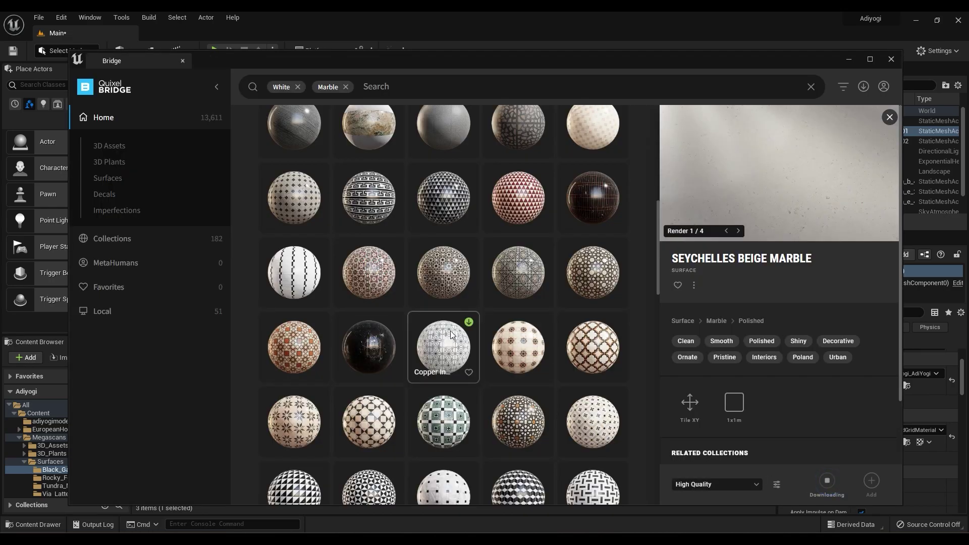
scroll(451, 333, "down", 5)
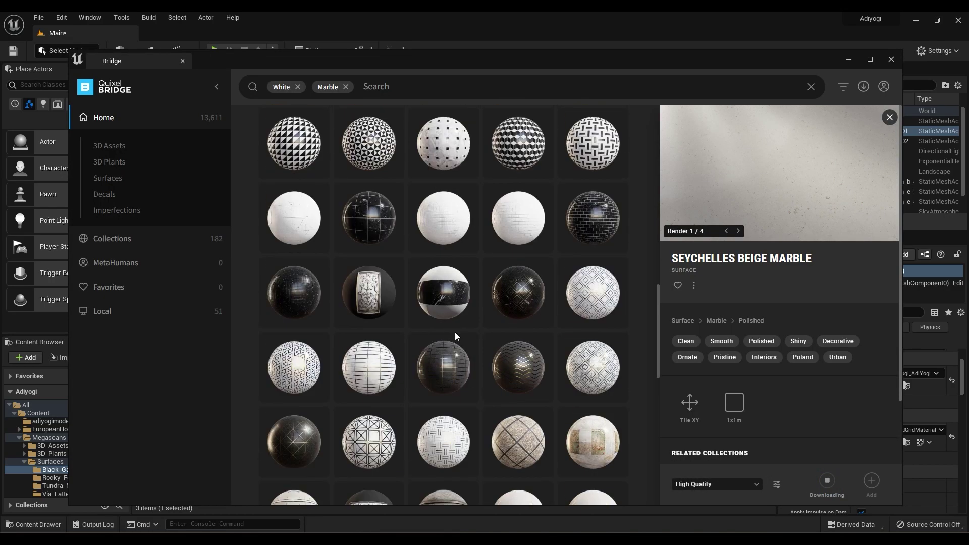
scroll(455, 332, "down", 3)
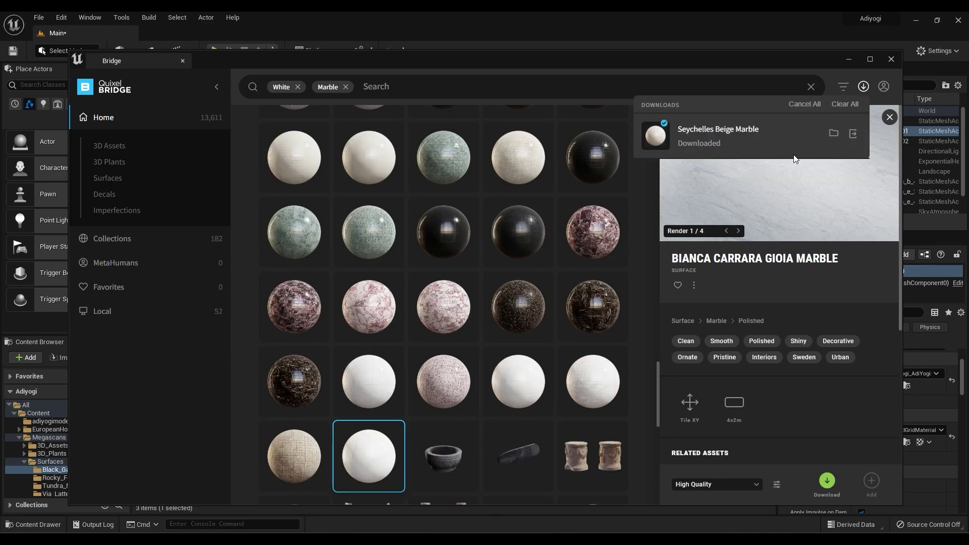
left_click(890, 59)
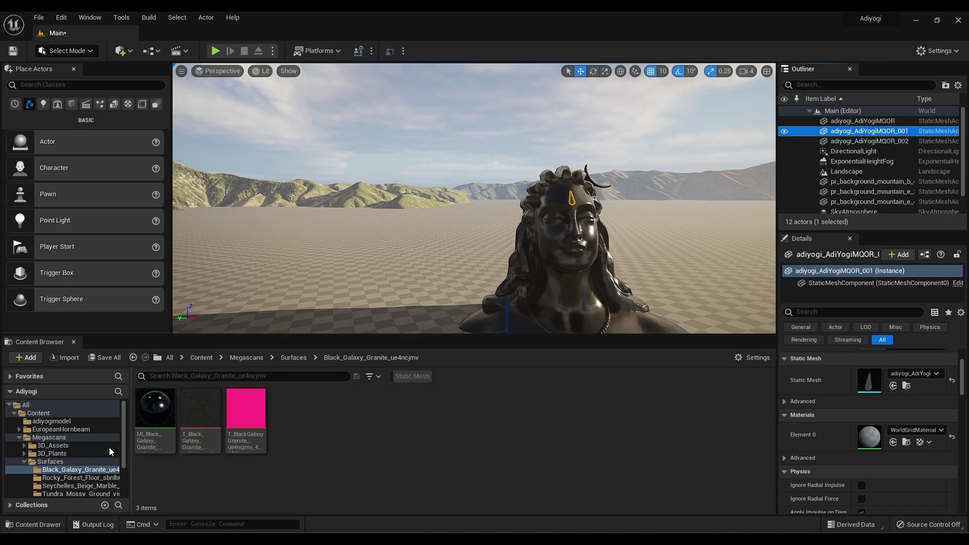
Step: Assign the Seychelles Beige Marble material to the forehead mark and the crescent moon, and inspect the bust up close
left_click(69, 486)
left_click(155, 409)
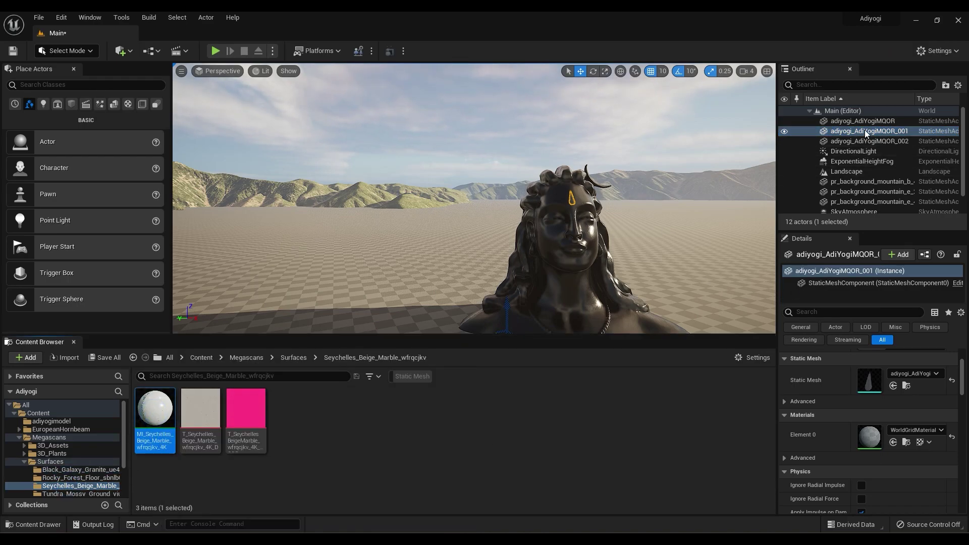
left_click(892, 443)
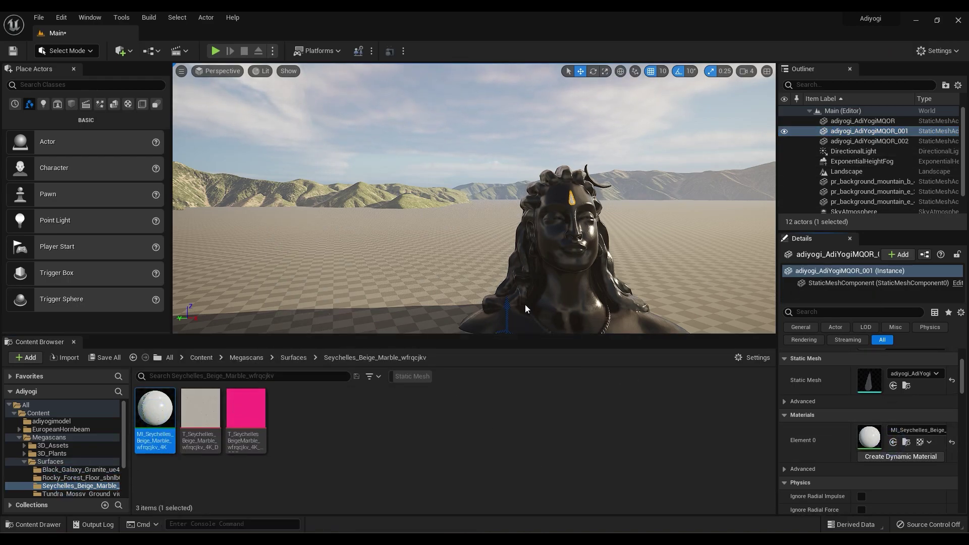
left_click(866, 141)
left_click(892, 443)
left_click(611, 409)
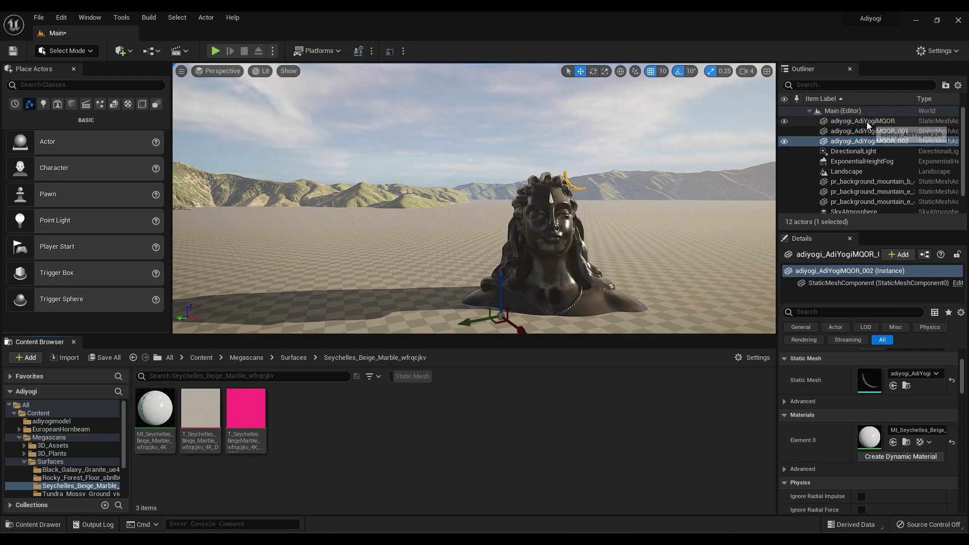
left_click(863, 120)
scroll(625, 238, "up", 5)
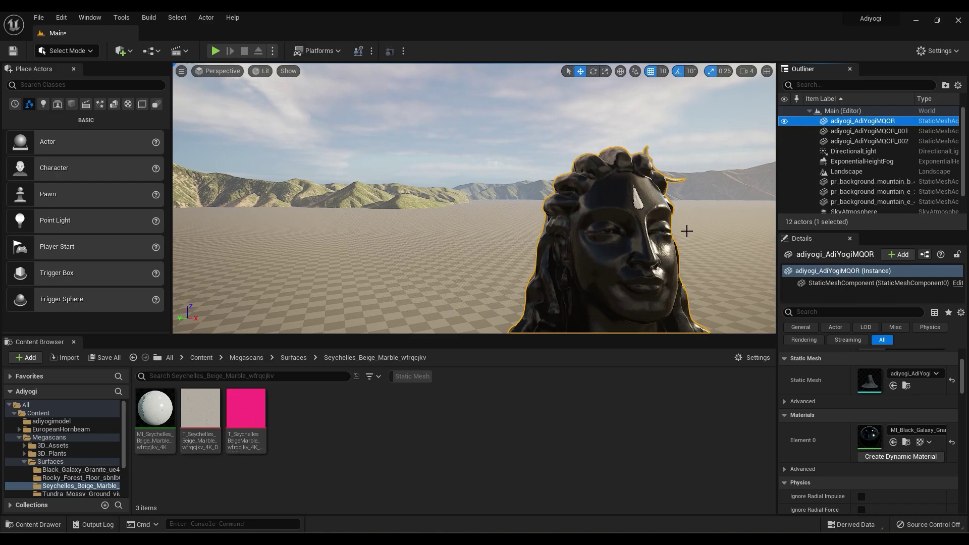
scroll(640, 247, "down", 5)
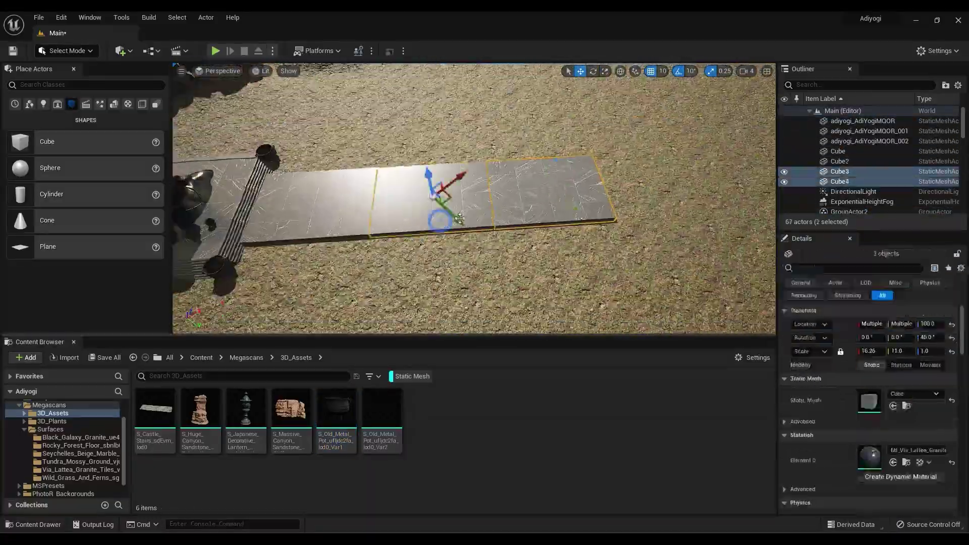
Step: Open the actor options for the selected granite cubes along the path
right_click(493, 320)
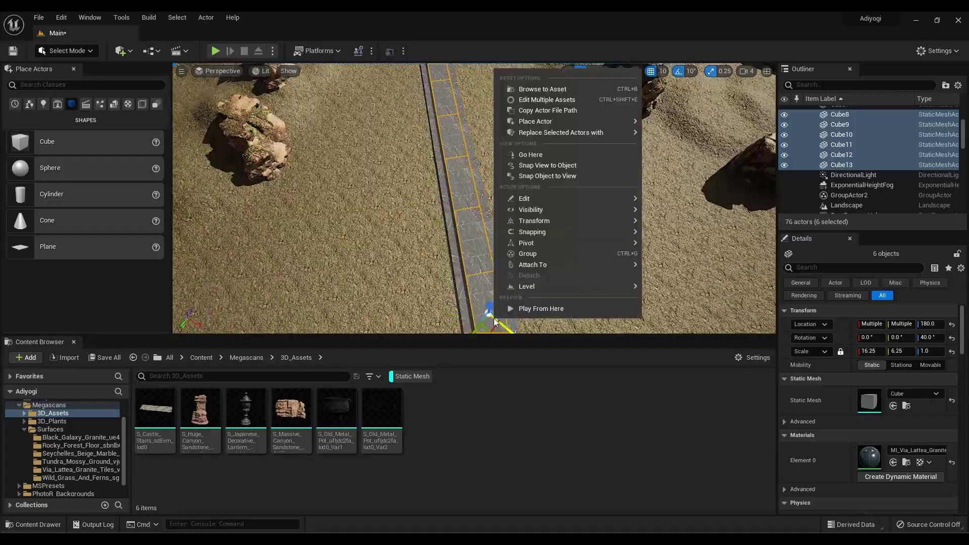